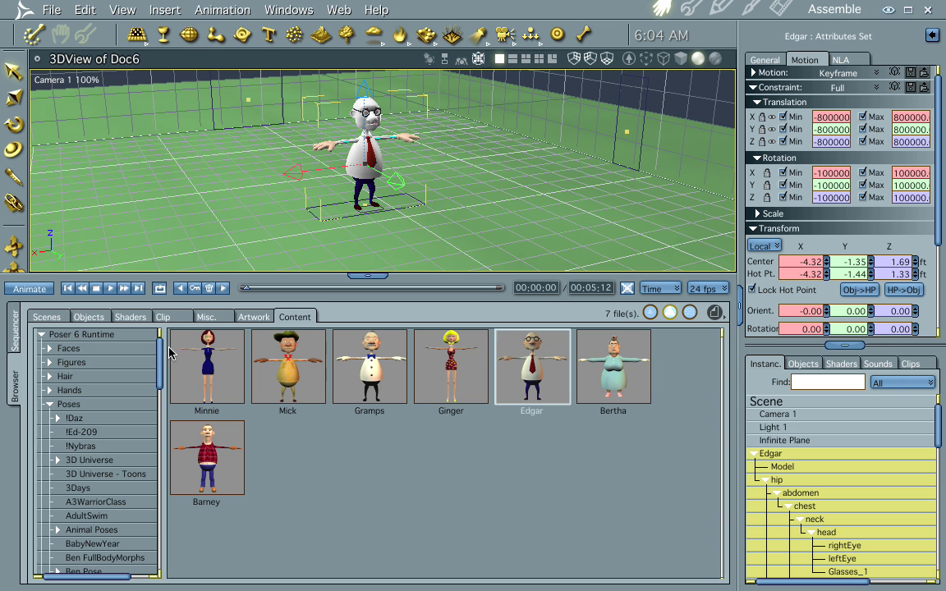
- Apply the slow Walk with sign pose from Edgar's cartoon poses to the Edgar figure and check its keyframes
{"action": "left_click_drag", "start_coordinate": [160, 353], "coordinate": [160, 399]}
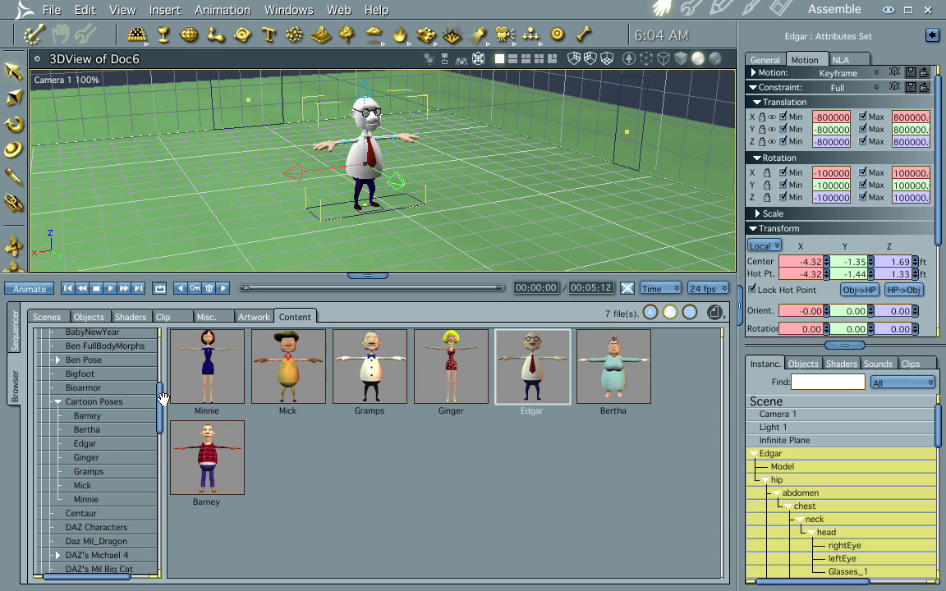
{"action": "left_click", "coordinate": [99, 419]}
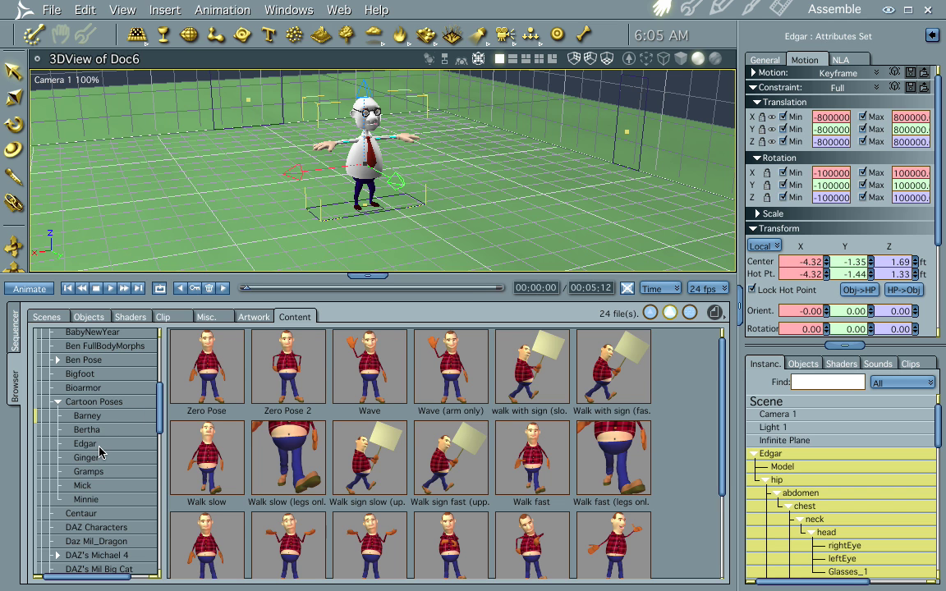
{"action": "left_click", "coordinate": [100, 448]}
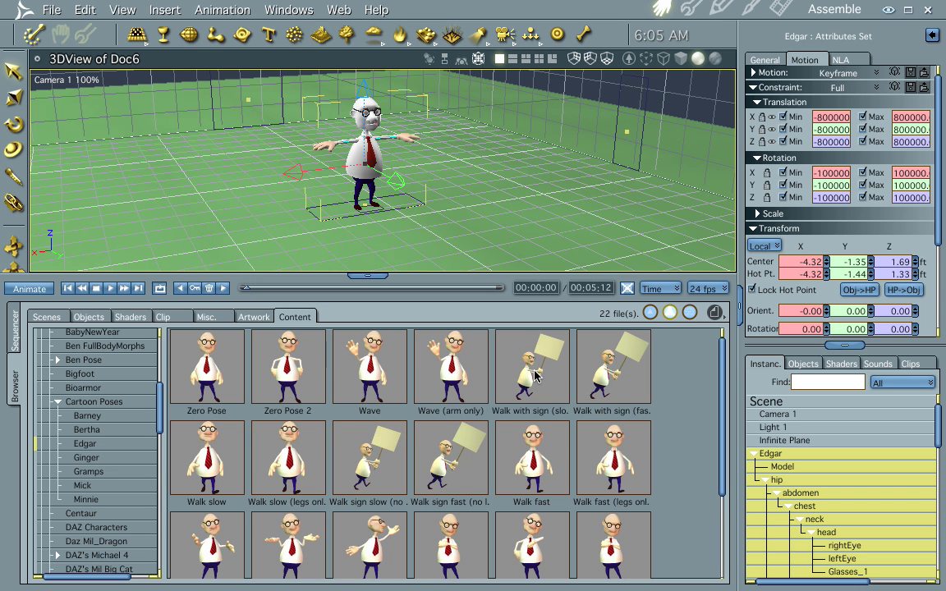
{"action": "left_click_drag", "start_coordinate": [540, 372], "coordinate": [313, 116]}
{"action": "left_click", "coordinate": [510, 357]}
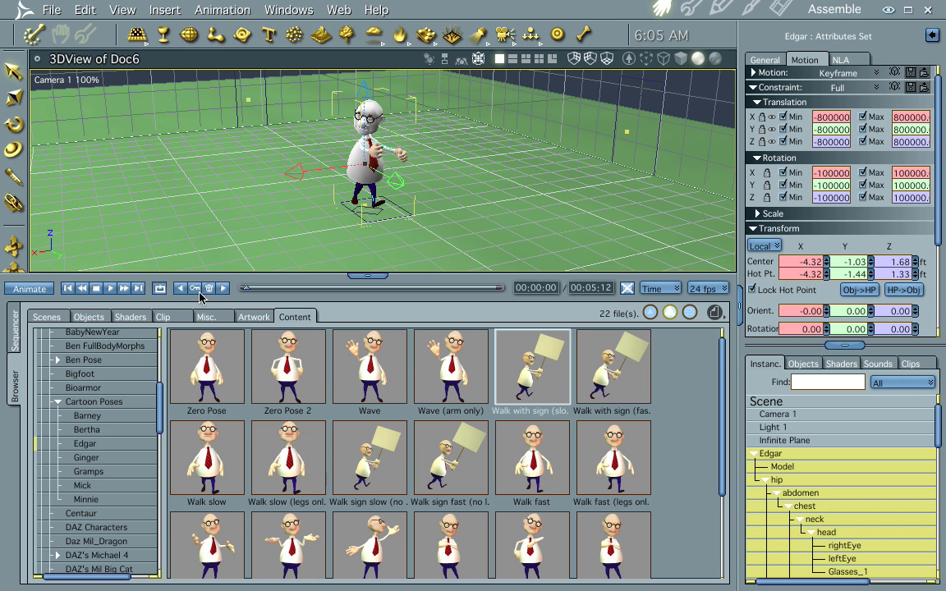
{"action": "left_click", "coordinate": [224, 288]}
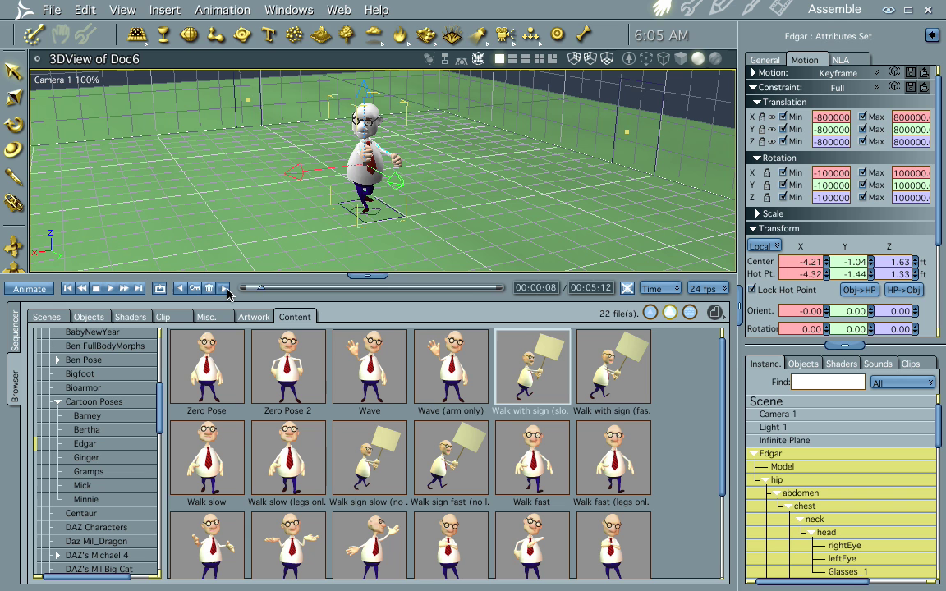
{"action": "left_click", "coordinate": [225, 289]}
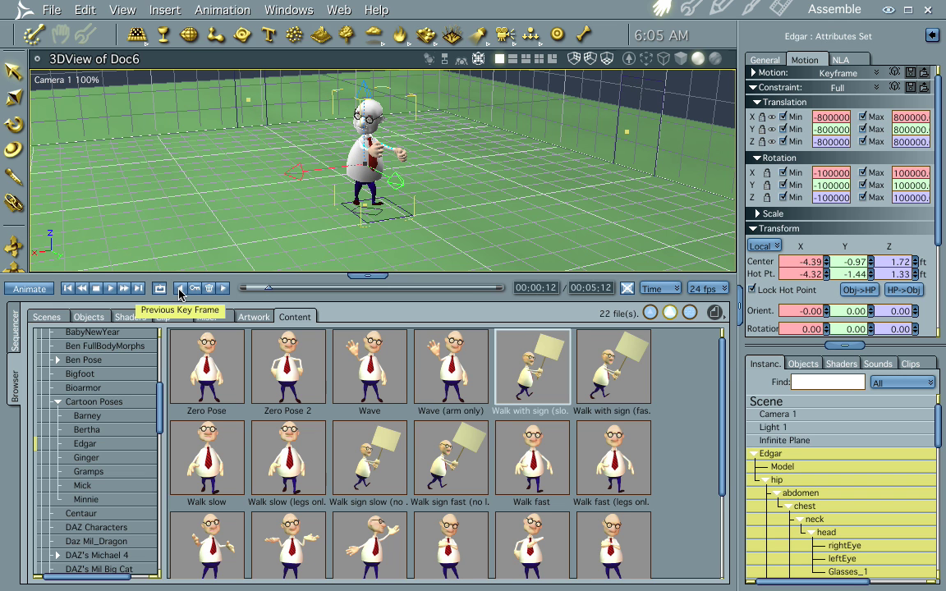
- Repeat the walk keyframes of the hip, abdomen, chest, neck and head enough times to fill the 5:12 timeline
{"action": "left_click", "coordinate": [14, 301]}
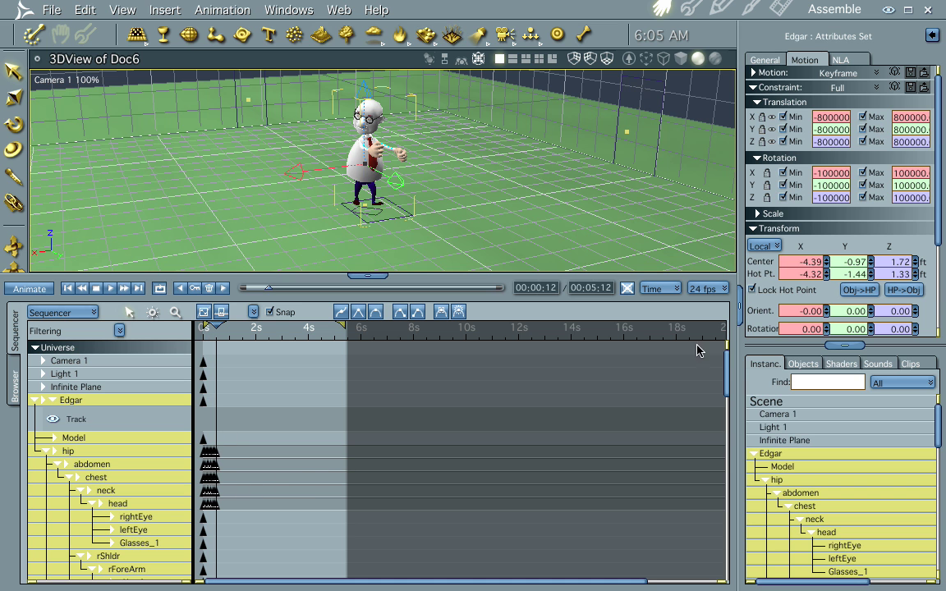
{"action": "mouse_move", "coordinate": [727, 371]}
{"action": "left_mouse_down"}
{"action": "mouse_move", "coordinate": [723, 487]}
{"action": "mouse_move", "coordinate": [721, 368]}
{"action": "left_mouse_up"}
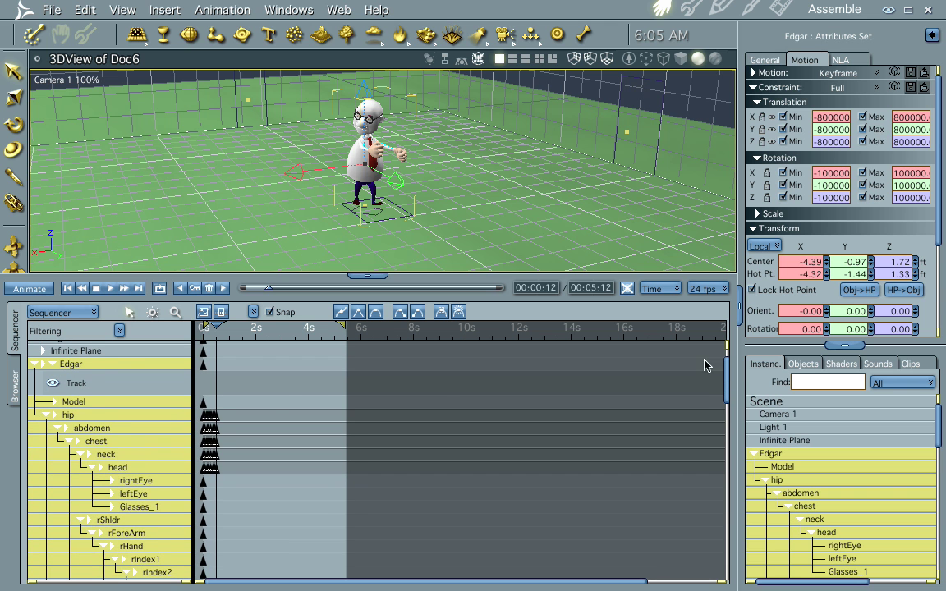
{"action": "left_click_drag", "start_coordinate": [287, 406], "coordinate": [194, 480]}
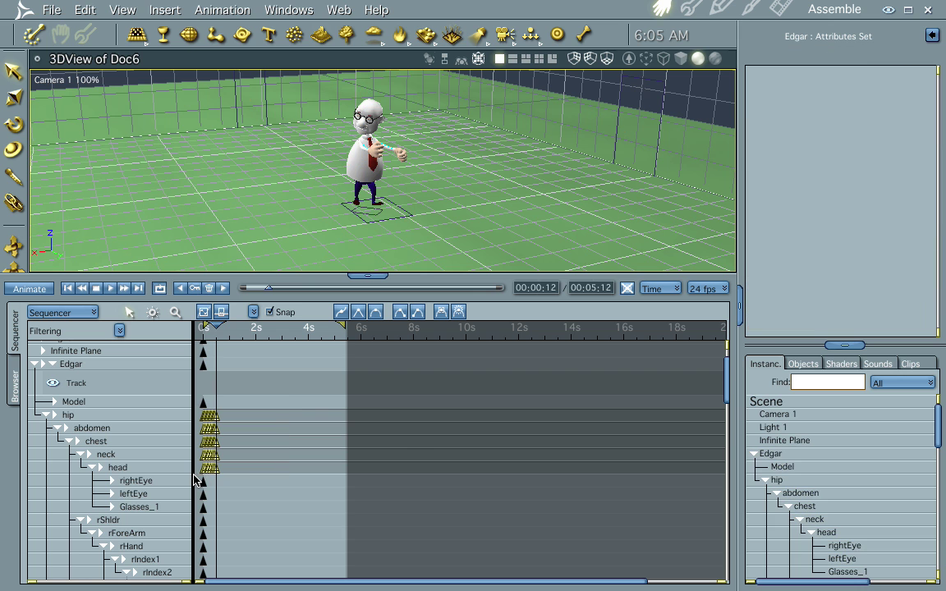
{"action": "left_click", "coordinate": [253, 313]}
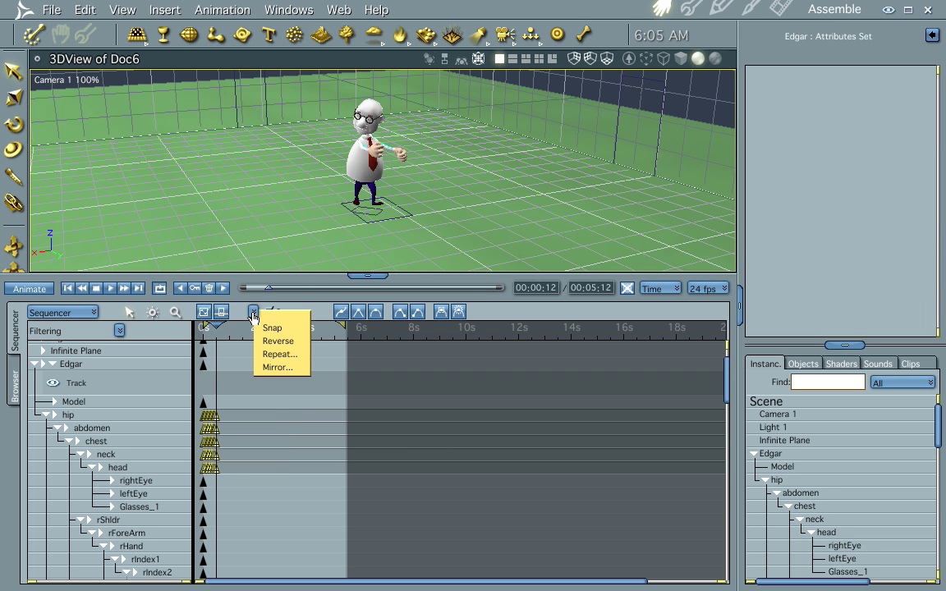
{"action": "left_click", "coordinate": [265, 359]}
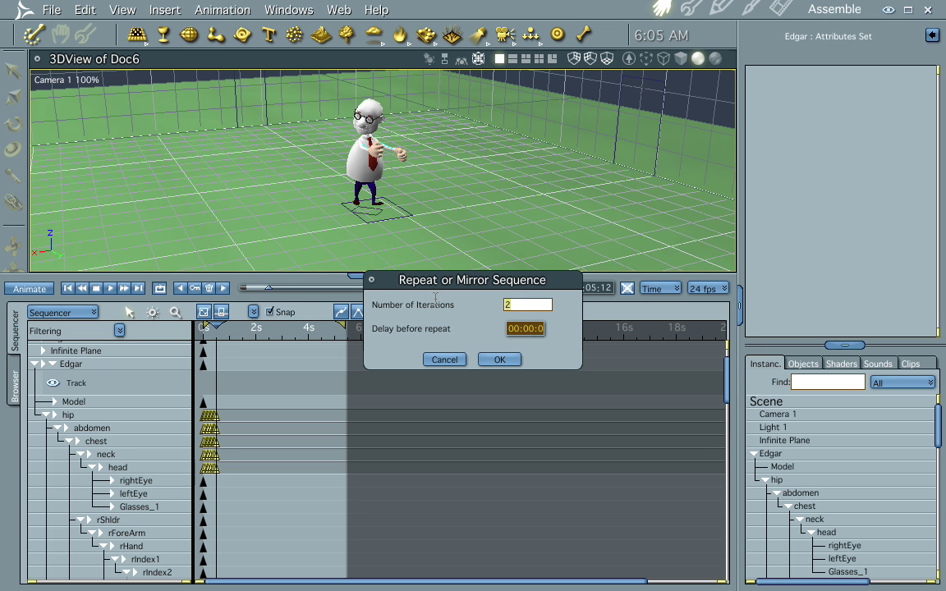
{"action": "type", "text": "15"}
{"action": "left_click", "coordinate": [500, 360]}
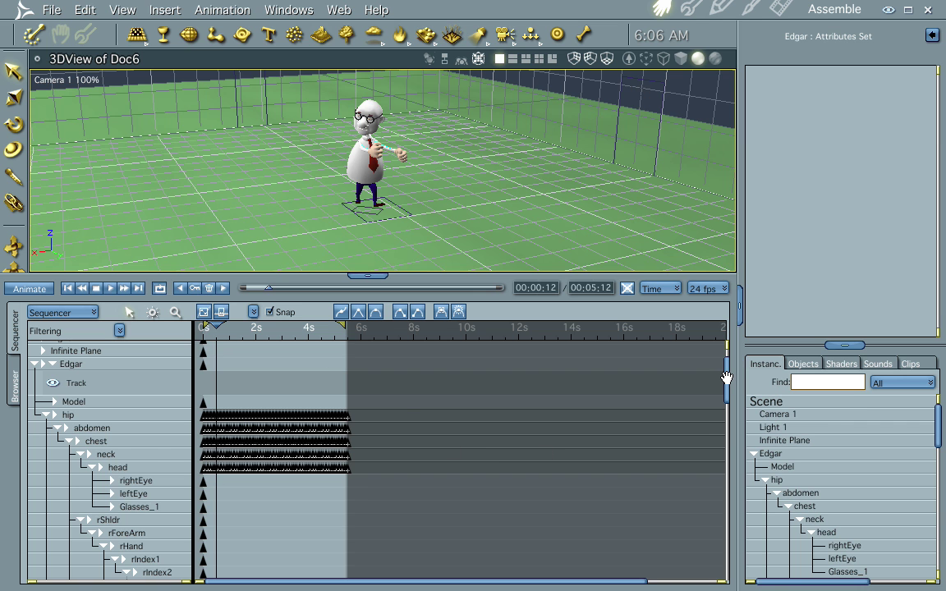
- Repeat the walk keyframes of both legs, from the thighs to the toes, with 10 iterations
{"action": "left_click_drag", "start_coordinate": [727, 380], "coordinate": [724, 476]}
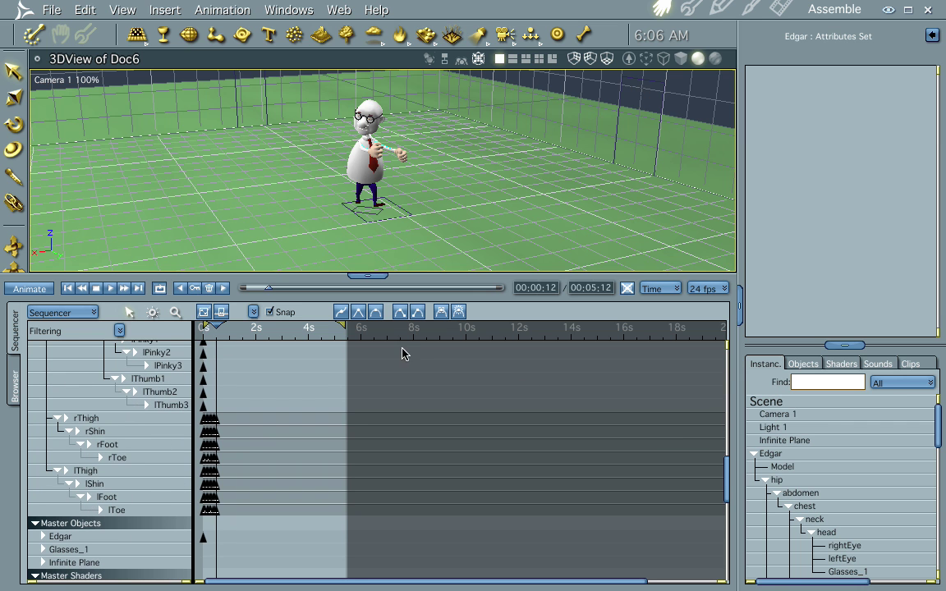
{"action": "left_click_drag", "start_coordinate": [344, 413], "coordinate": [190, 521]}
{"action": "left_click", "coordinate": [251, 314]}
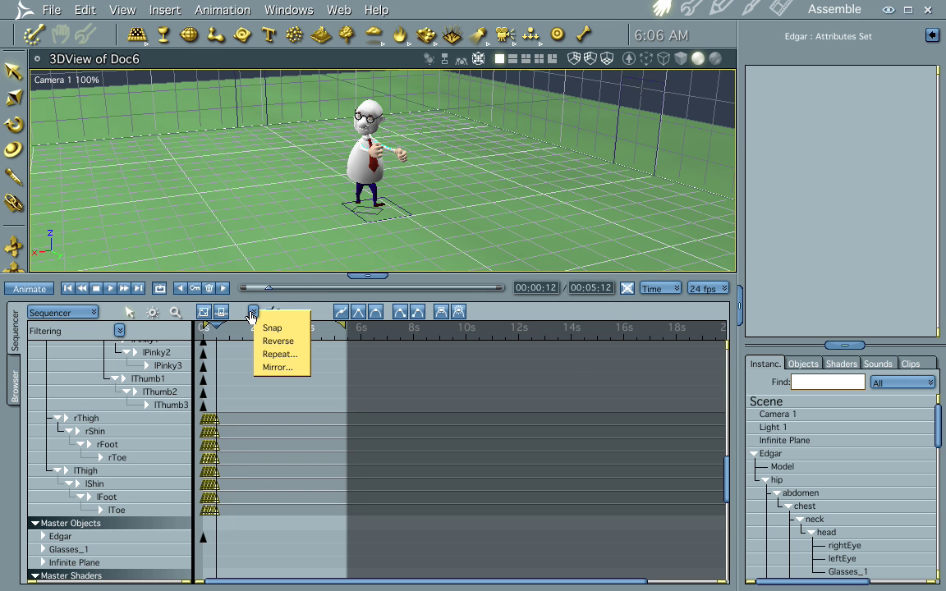
{"action": "left_click", "coordinate": [262, 354]}
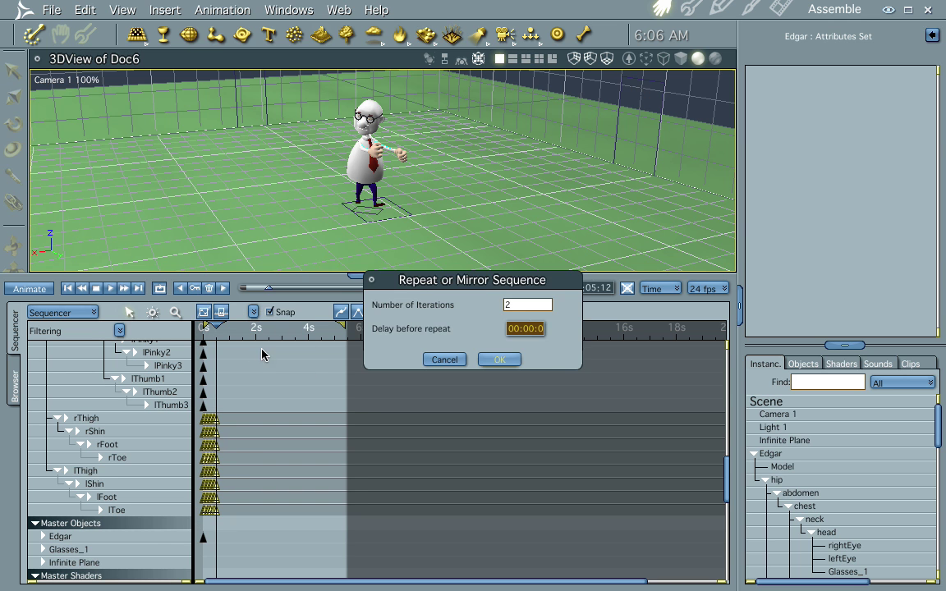
{"action": "left_click", "coordinate": [511, 304]}
{"action": "type", "text": "10"}
{"action": "key", "text": "Return"}
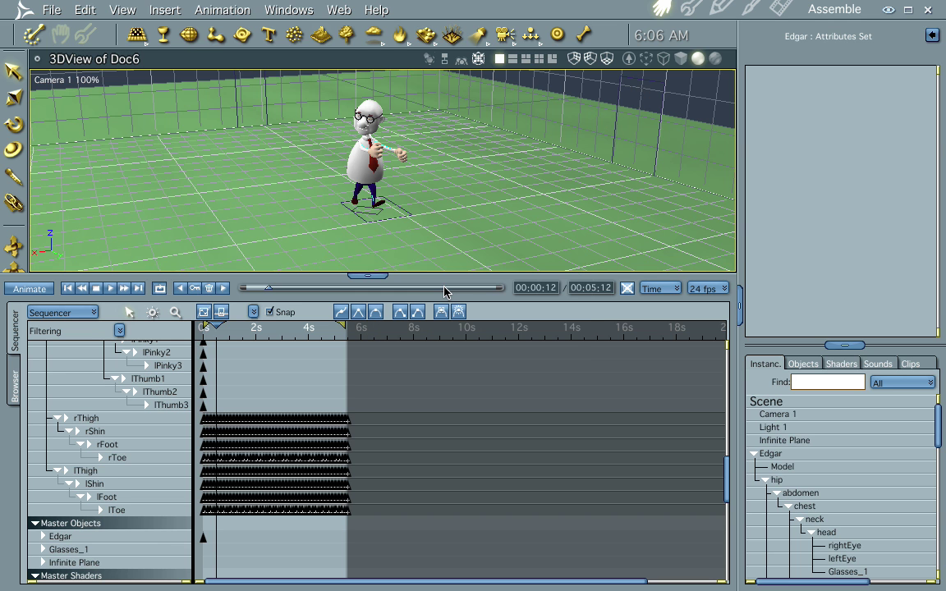
- Enlarge the 3D view, preview the repeated walk animation and return to its first frame
{"action": "left_click", "coordinate": [371, 277]}
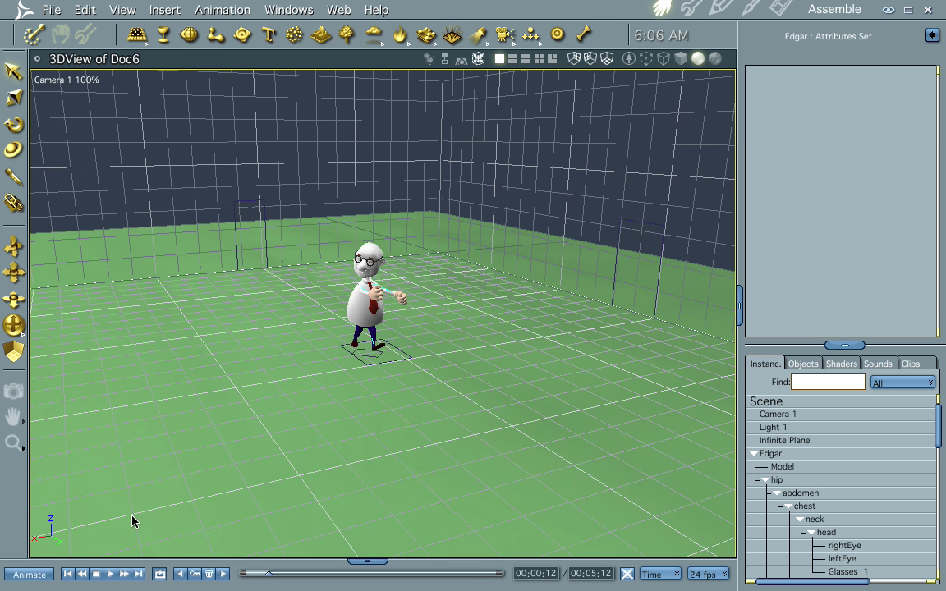
{"action": "left_click", "coordinate": [68, 574]}
{"action": "left_click", "coordinate": [222, 577]}
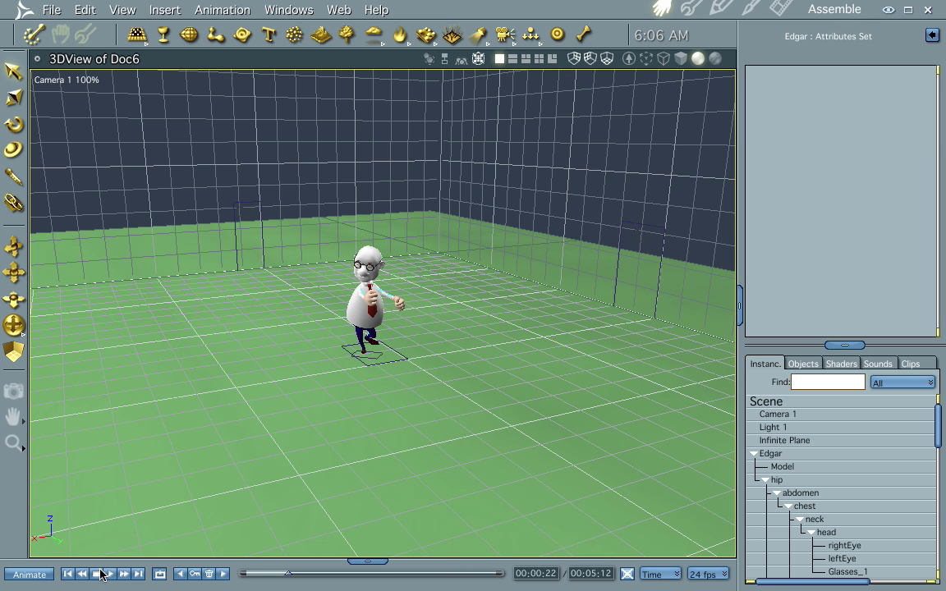
{"action": "left_click", "coordinate": [68, 574]}
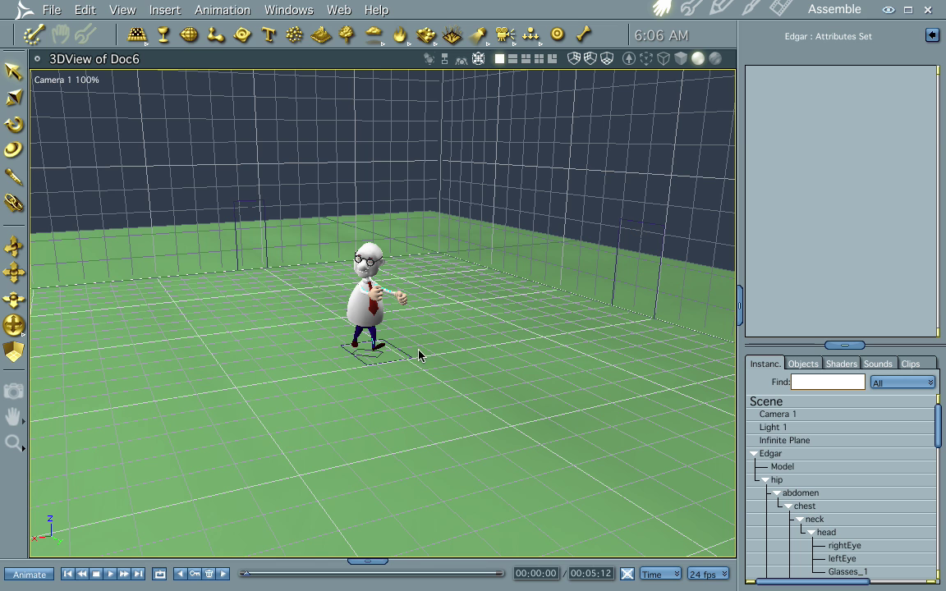
- Show four views and change Edgar's motion method to Motion Path, converting the animation at 50% quality
{"action": "key", "text": "ctrl+4"}
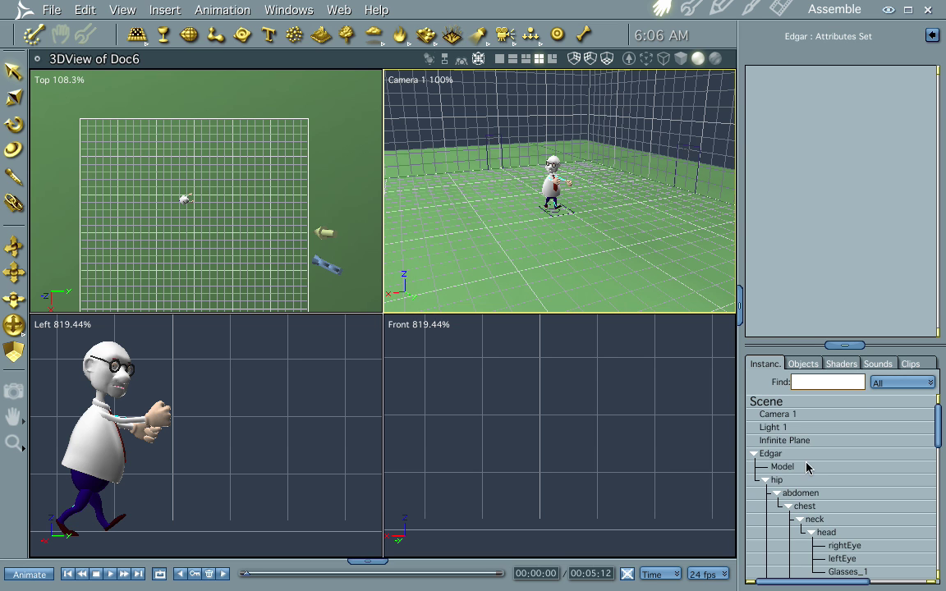
{"action": "left_click", "coordinate": [774, 456]}
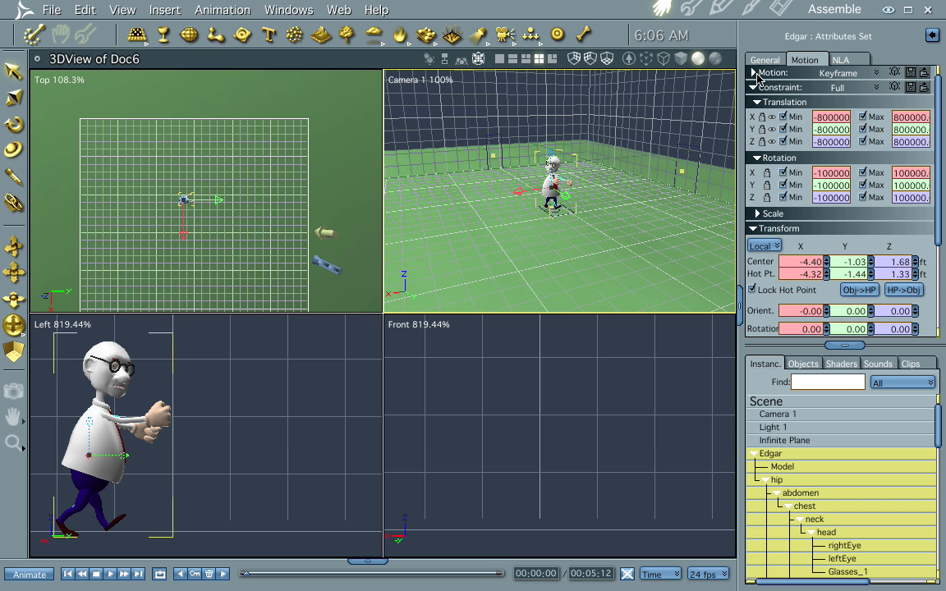
{"action": "left_click", "coordinate": [878, 76]}
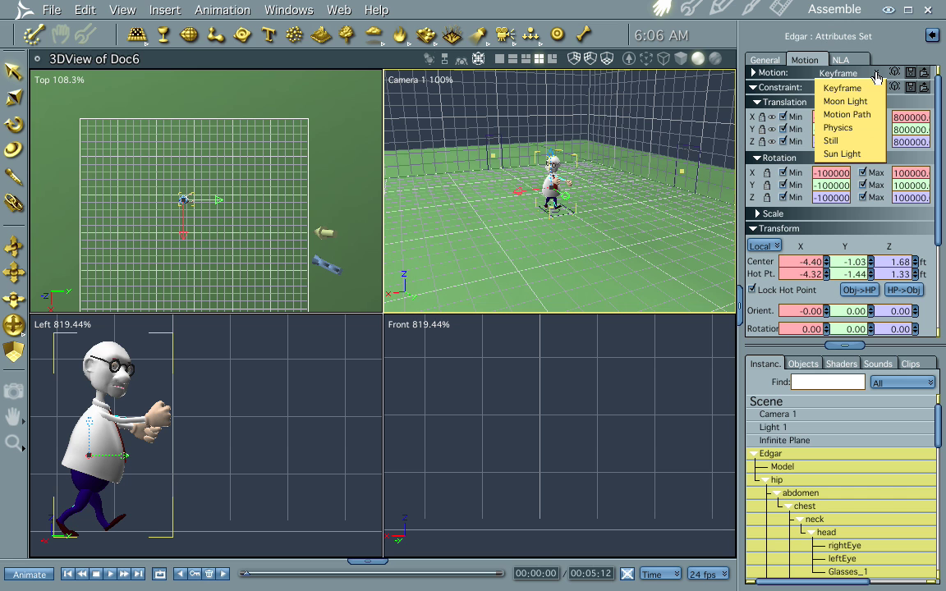
{"action": "left_click", "coordinate": [847, 115]}
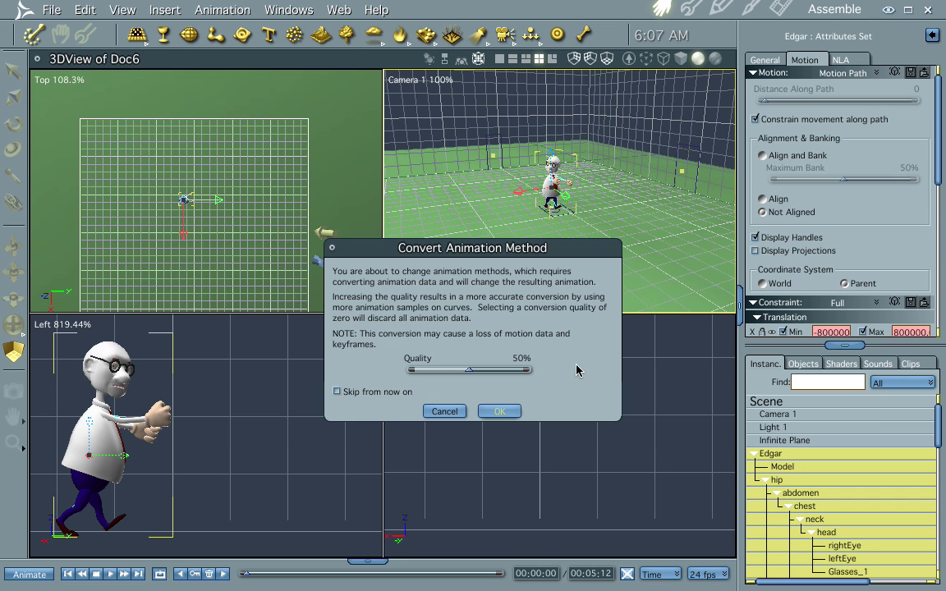
{"action": "left_click", "coordinate": [498, 412]}
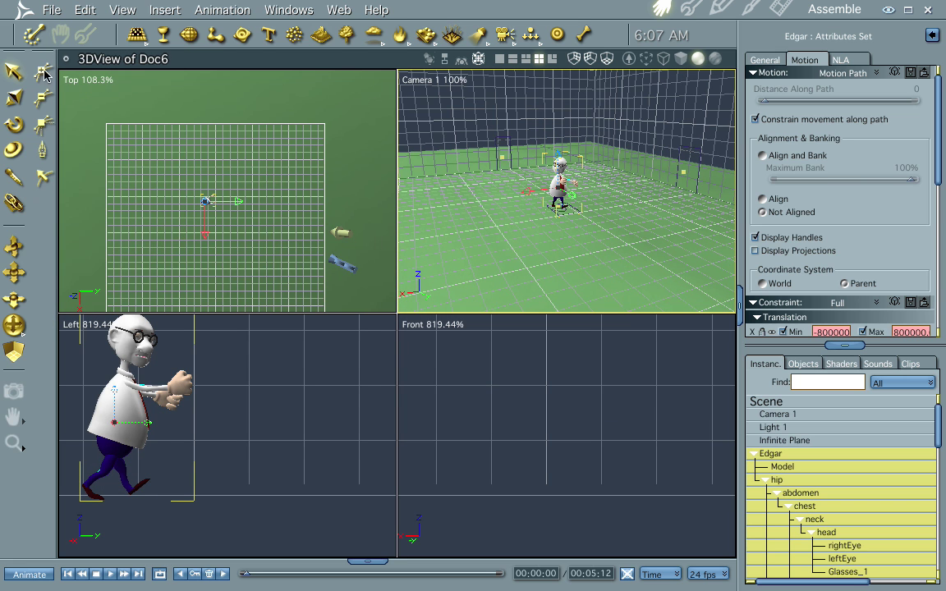
- Draw a motion path with the Pen tool in the Top view, starting at Edgar, through three points and back to him
{"action": "left_click", "coordinate": [42, 153]}
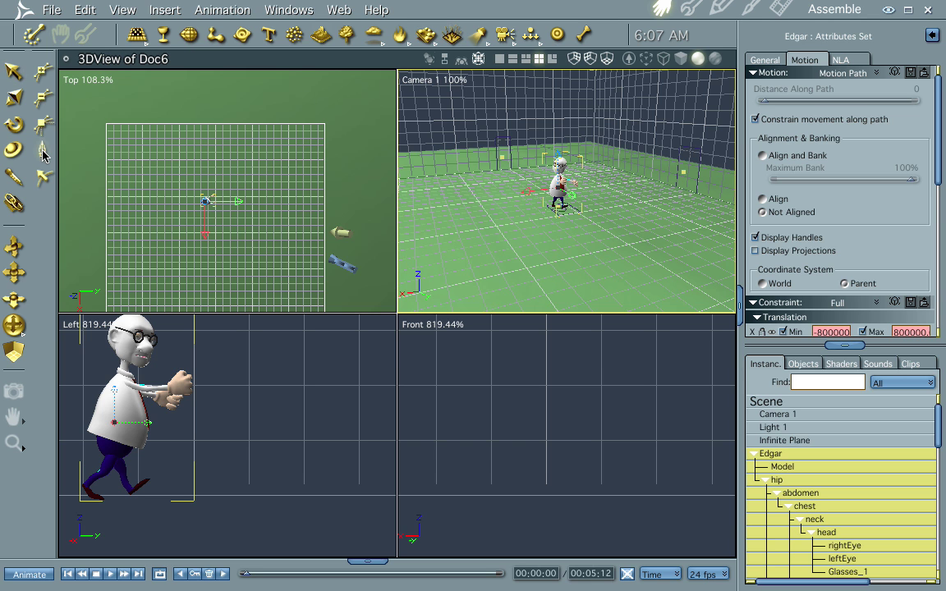
{"action": "left_click", "coordinate": [207, 202]}
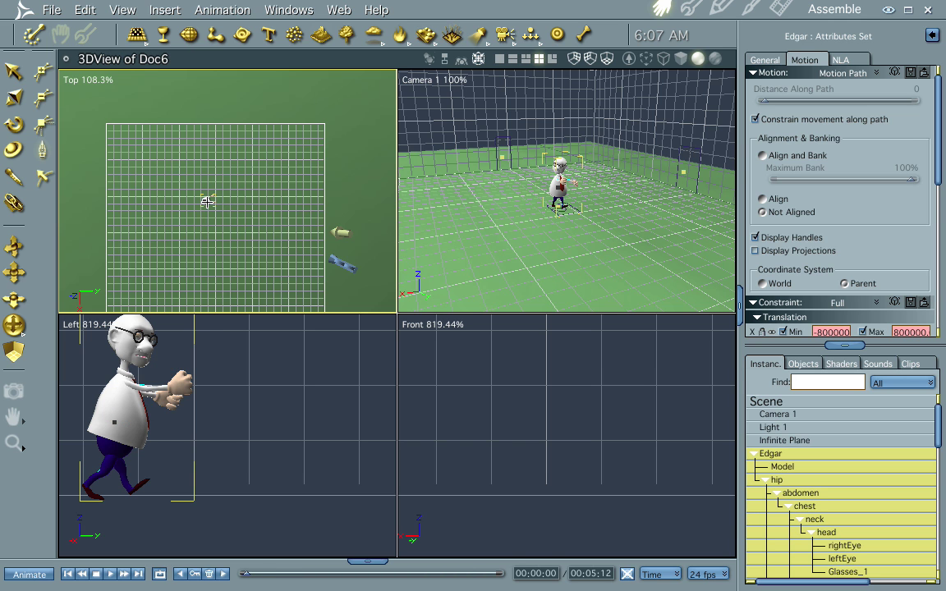
{"action": "left_click", "coordinate": [264, 232]}
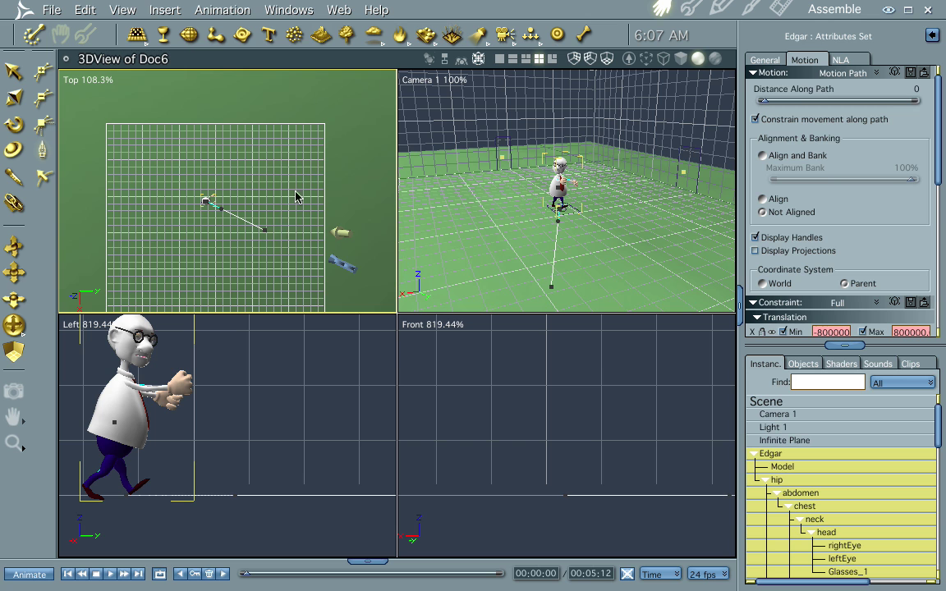
{"action": "left_click", "coordinate": [294, 130]}
{"action": "left_click", "coordinate": [203, 121]}
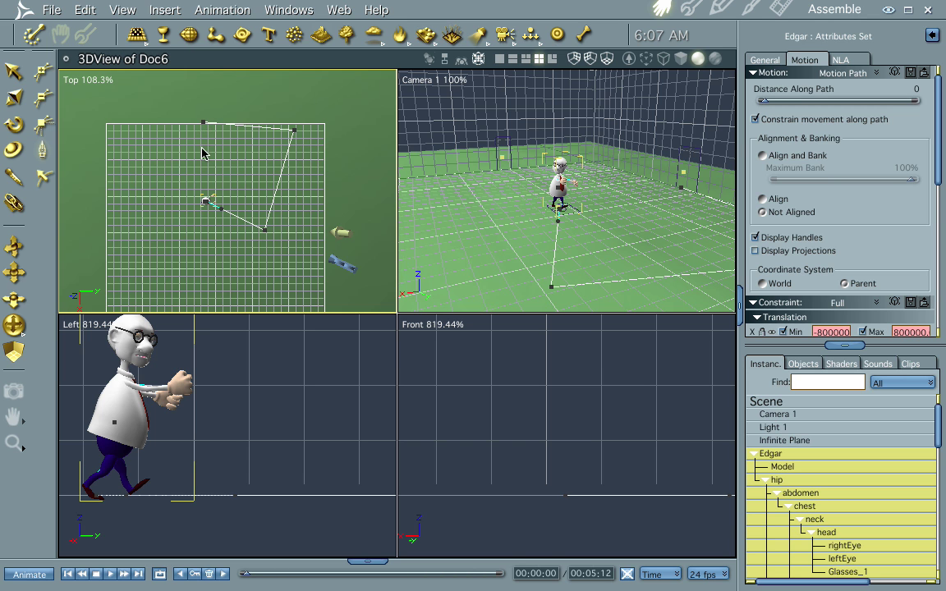
{"action": "left_click", "coordinate": [205, 199]}
- Round the motion path in the Top view by pulling curve handles out of its three outer corner points
{"action": "left_click", "coordinate": [43, 74]}
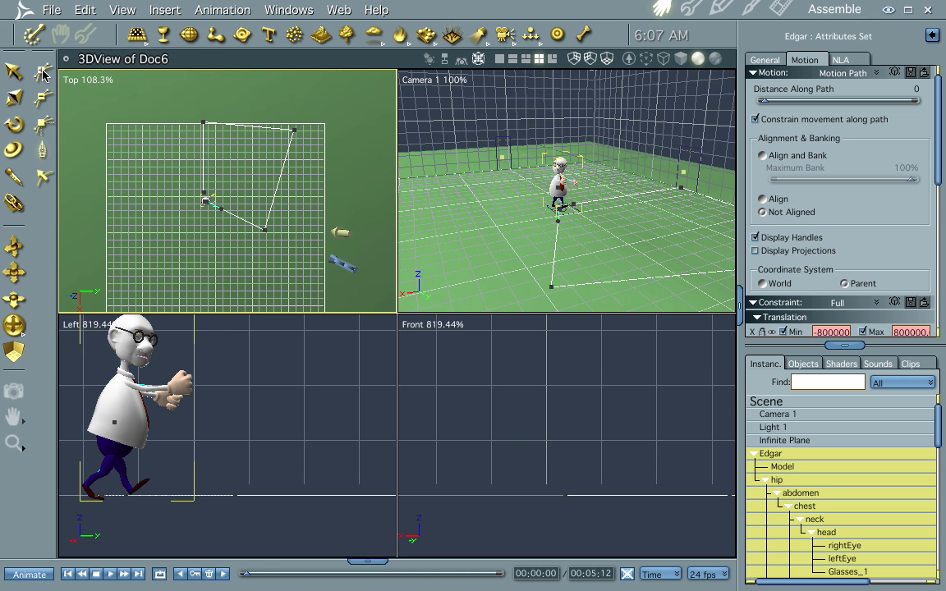
{"action": "left_click", "coordinate": [43, 123]}
{"action": "left_click_drag", "start_coordinate": [202, 123], "coordinate": [239, 105]}
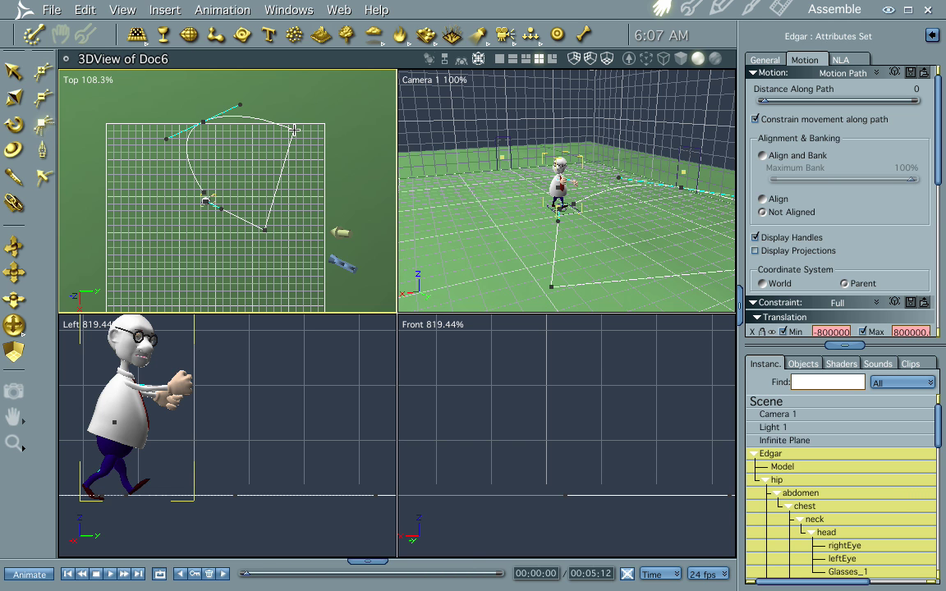
{"action": "left_click_drag", "start_coordinate": [294, 130], "coordinate": [312, 169]}
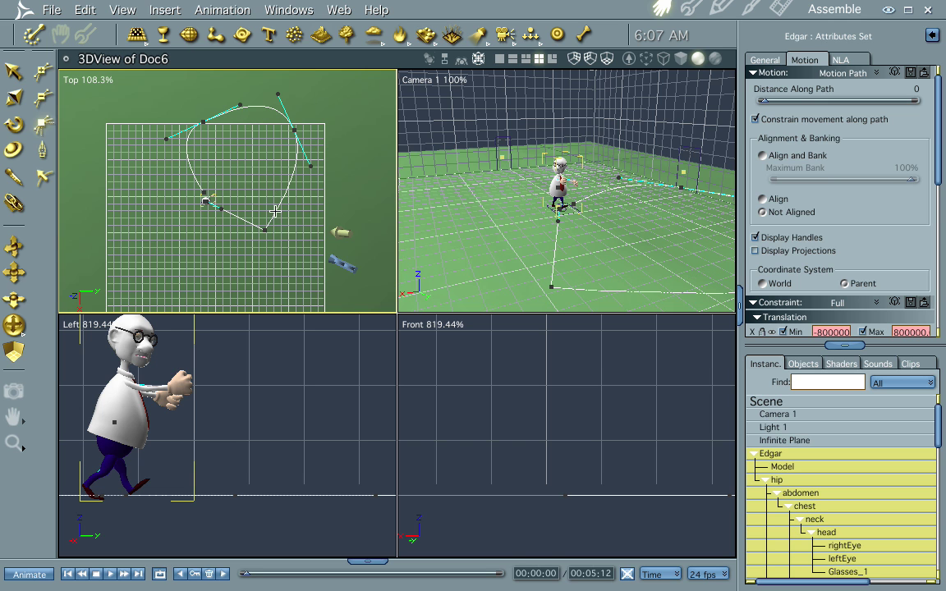
{"action": "left_click_drag", "start_coordinate": [264, 228], "coordinate": [290, 227]}
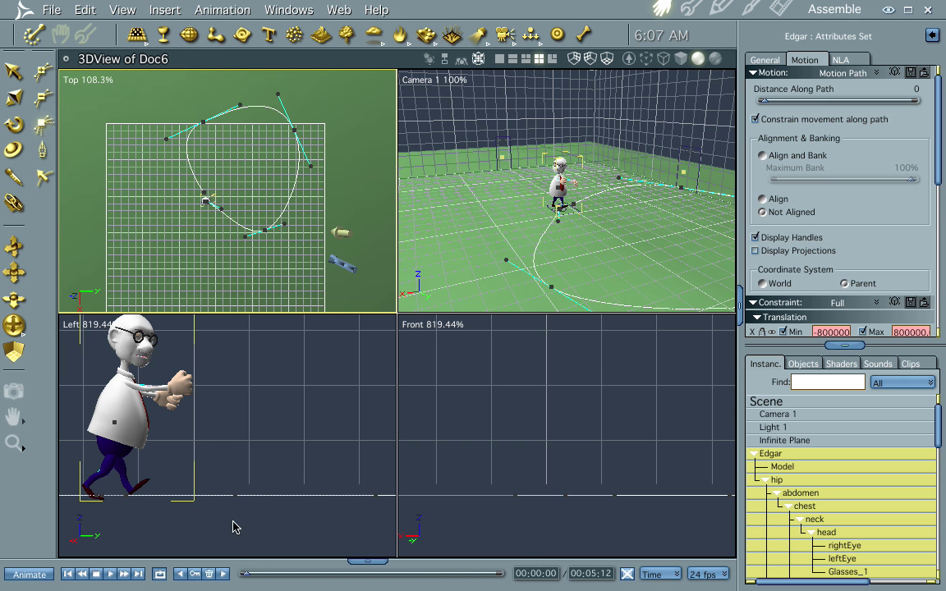
- Set the motion path's Alignment & Banking option to Align so Edgar follows the path's direction
{"action": "left_click_drag", "start_coordinate": [245, 580], "coordinate": [215, 522]}
{"action": "scroll", "coordinate": [938, 148], "scroll_direction": "down", "scroll_amount": 3}
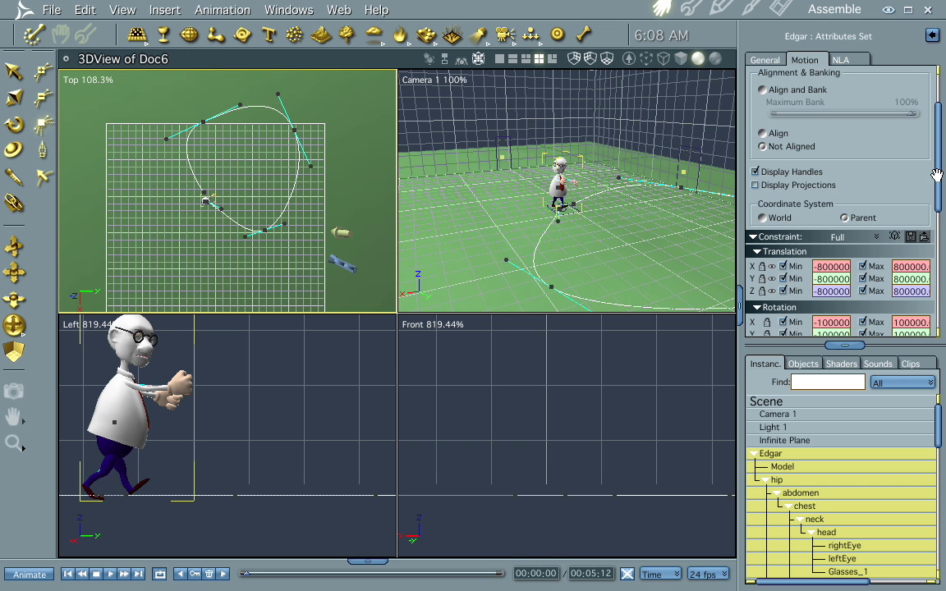
{"action": "left_click", "coordinate": [761, 142]}
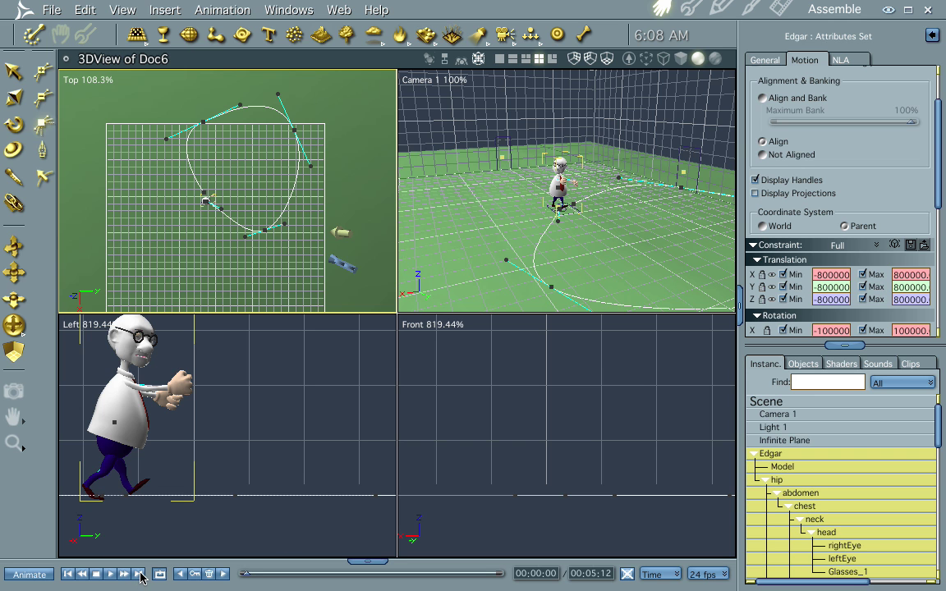
- At the last frame of the animation, move Edgar along the motion path all the way round to its end
{"action": "left_click", "coordinate": [139, 575]}
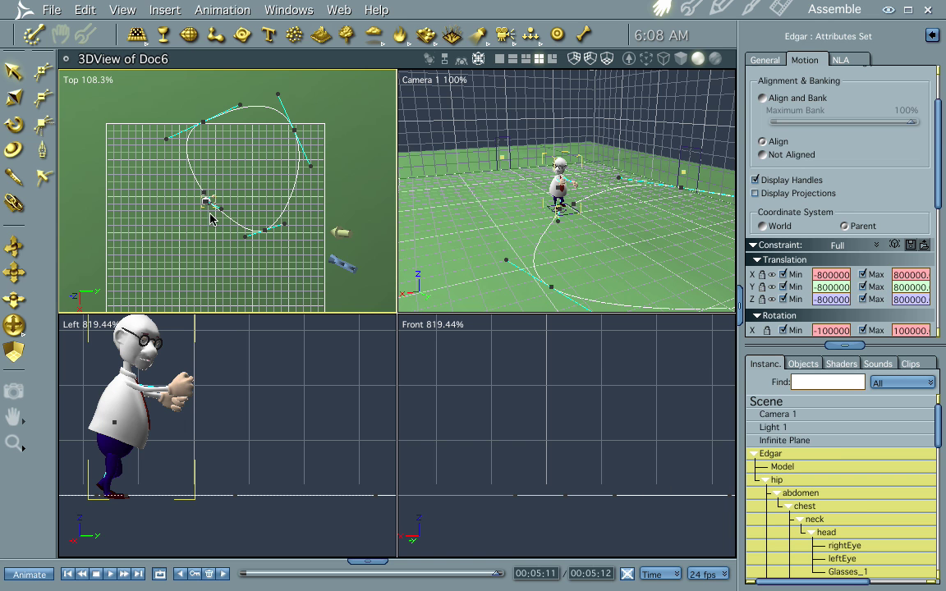
{"action": "left_click", "coordinate": [125, 409]}
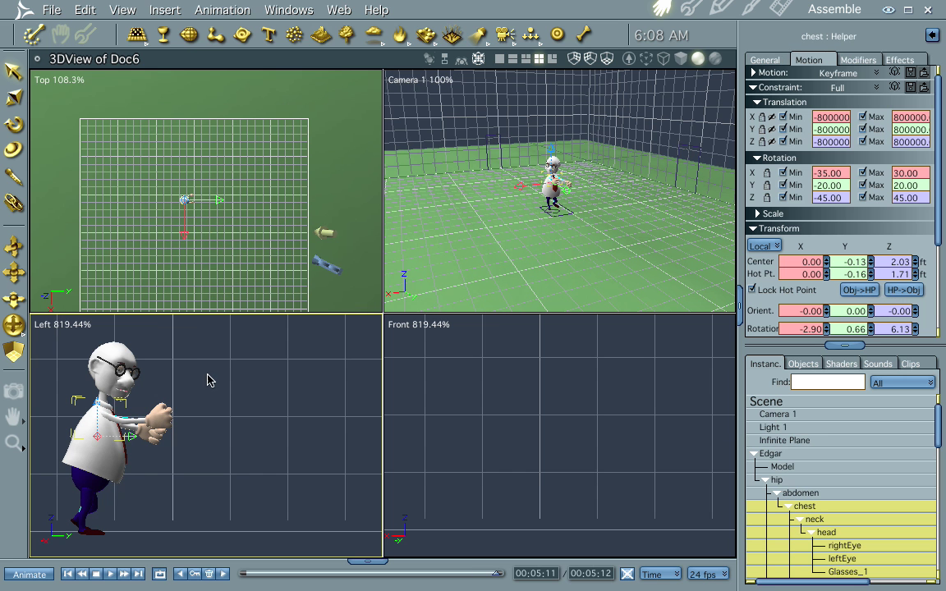
{"action": "left_click", "coordinate": [783, 455]}
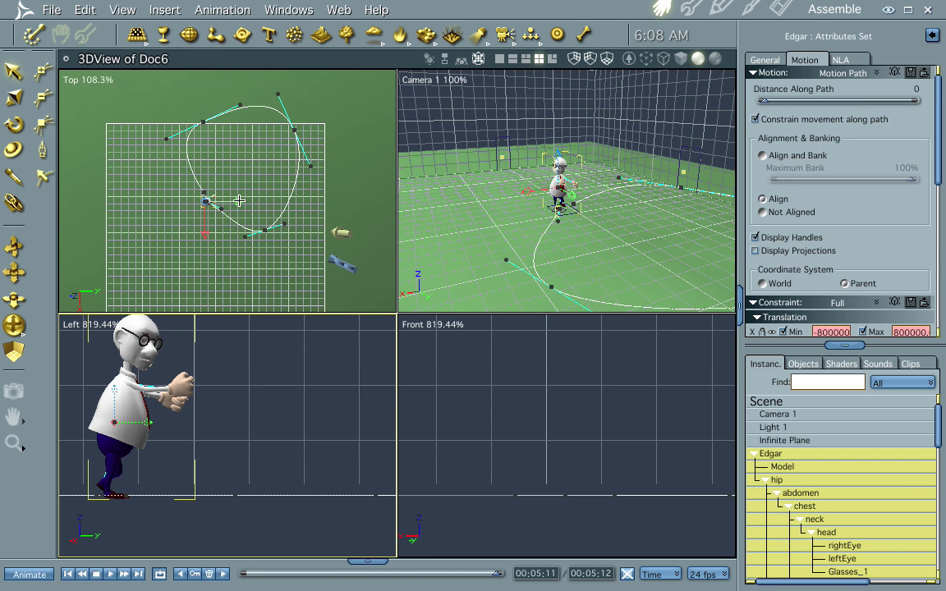
{"action": "left_click_drag", "start_coordinate": [238, 200], "coordinate": [155, 103]}
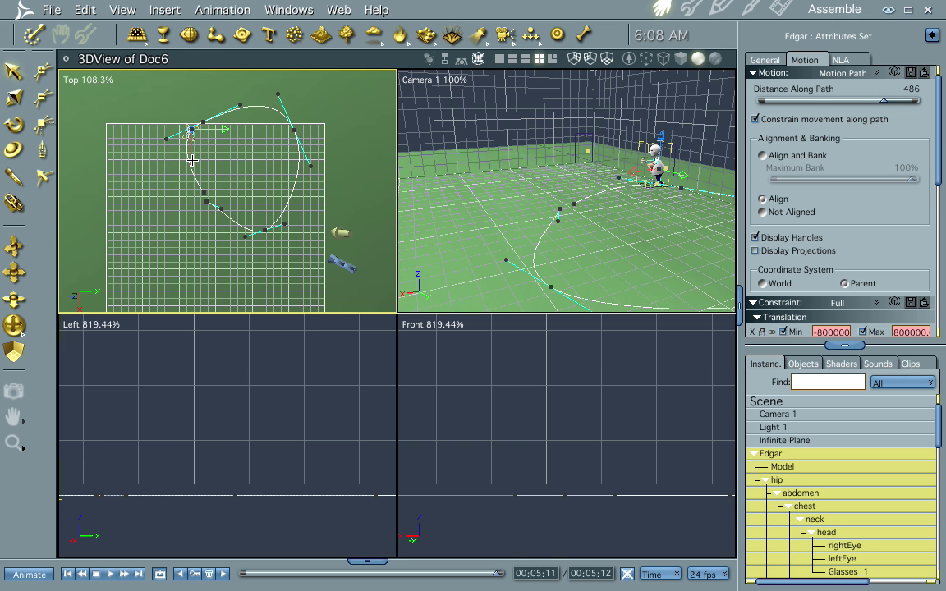
{"action": "left_click_drag", "start_coordinate": [191, 161], "coordinate": [199, 227]}
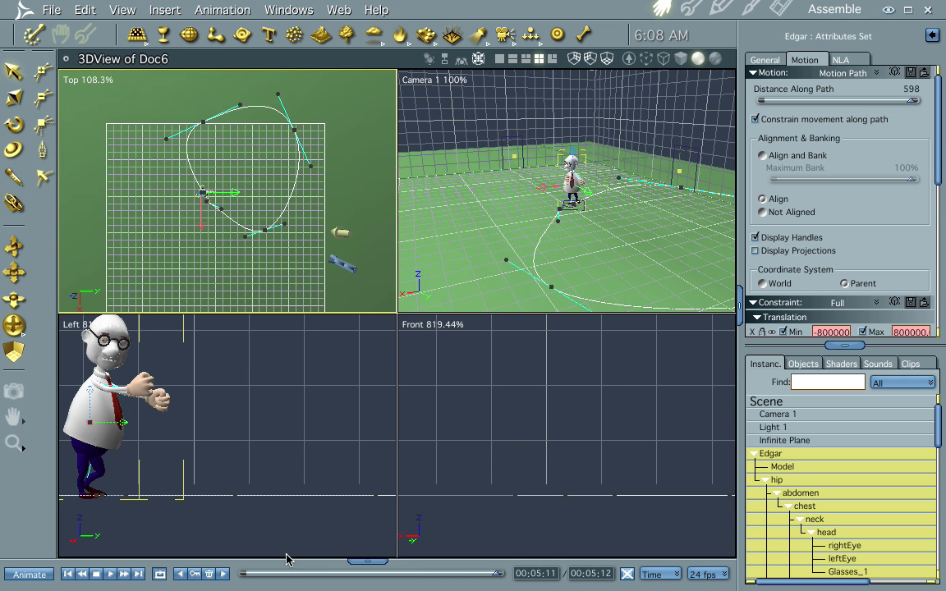
- Examine frame by frame from the animation's start how Edgar walks and turns along the motion path, up to frame 00:00:15
{"action": "left_click", "coordinate": [69, 575]}
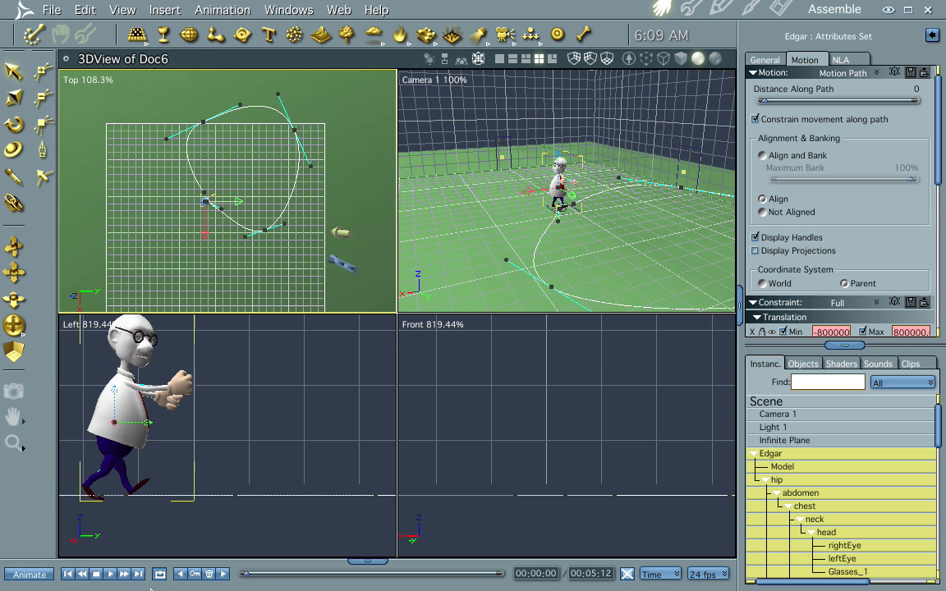
{"action": "left_click", "coordinate": [223, 574]}
{"action": "left_click", "coordinate": [223, 574]}
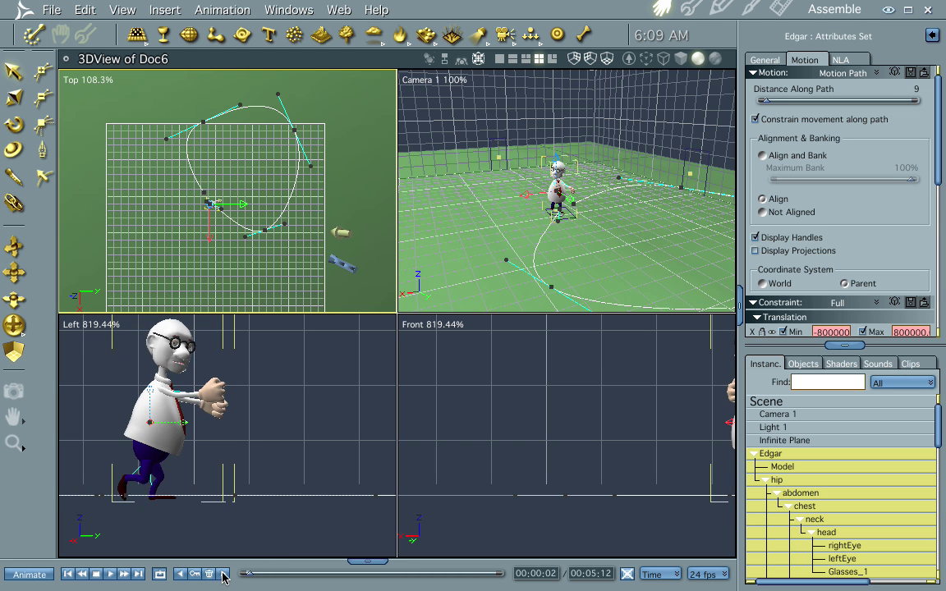
{"action": "left_click", "coordinate": [223, 575]}
{"action": "left_click", "coordinate": [223, 574]}
{"action": "left_click", "coordinate": [224, 575]}
{"action": "left_click", "coordinate": [224, 574]}
{"action": "left_click", "coordinate": [223, 574]}
{"action": "left_click", "coordinate": [223, 574]}
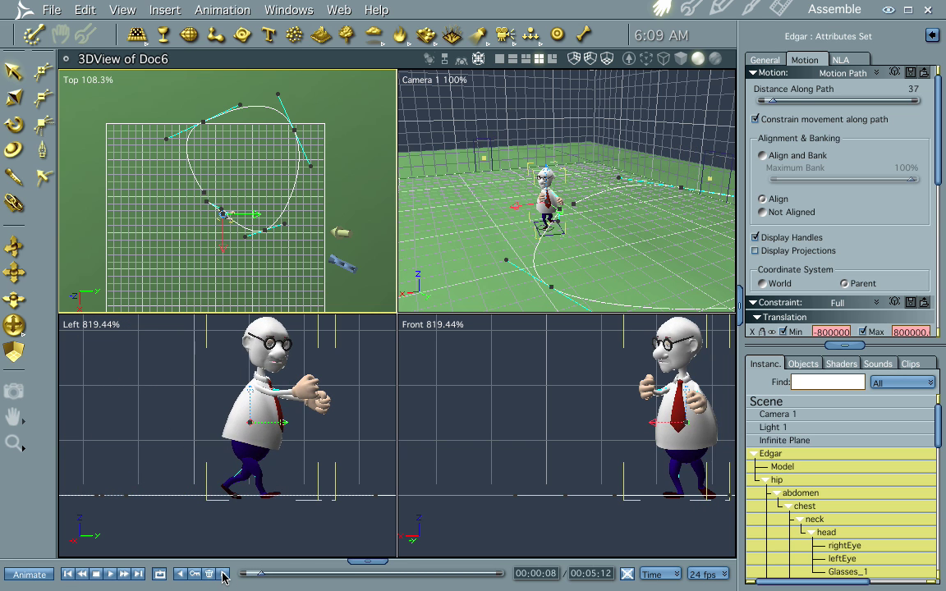
{"action": "left_click", "coordinate": [224, 574]}
{"action": "left_click", "coordinate": [223, 574]}
{"action": "left_click", "coordinate": [224, 575]}
{"action": "left_click", "coordinate": [224, 574]}
{"action": "left_click", "coordinate": [224, 574]}
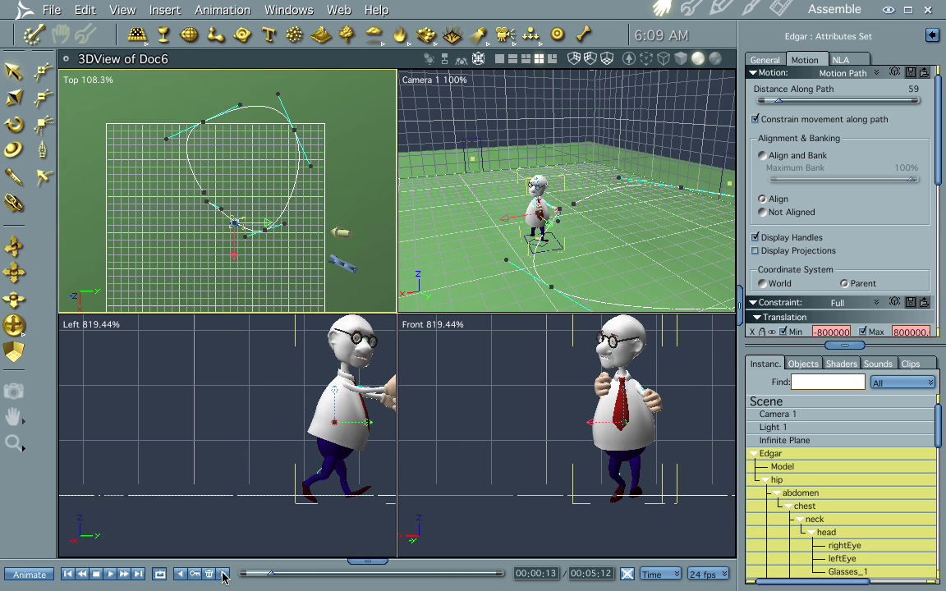
{"action": "left_click", "coordinate": [224, 574]}
{"action": "left_click", "coordinate": [224, 574]}
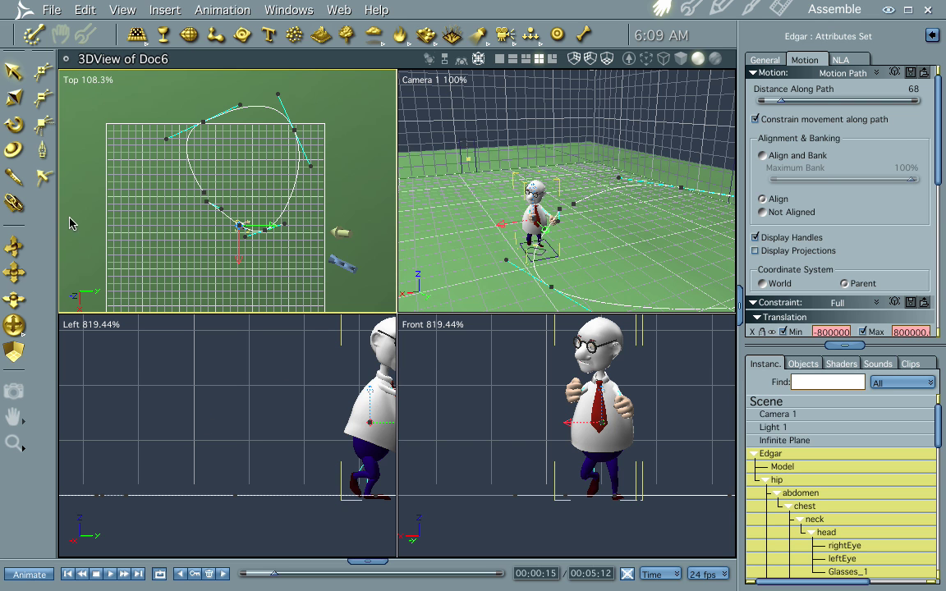
- Show the Camera 1 view alone, reposition the camera to take in more of the path, and render the current frame
{"action": "left_click", "coordinate": [44, 179]}
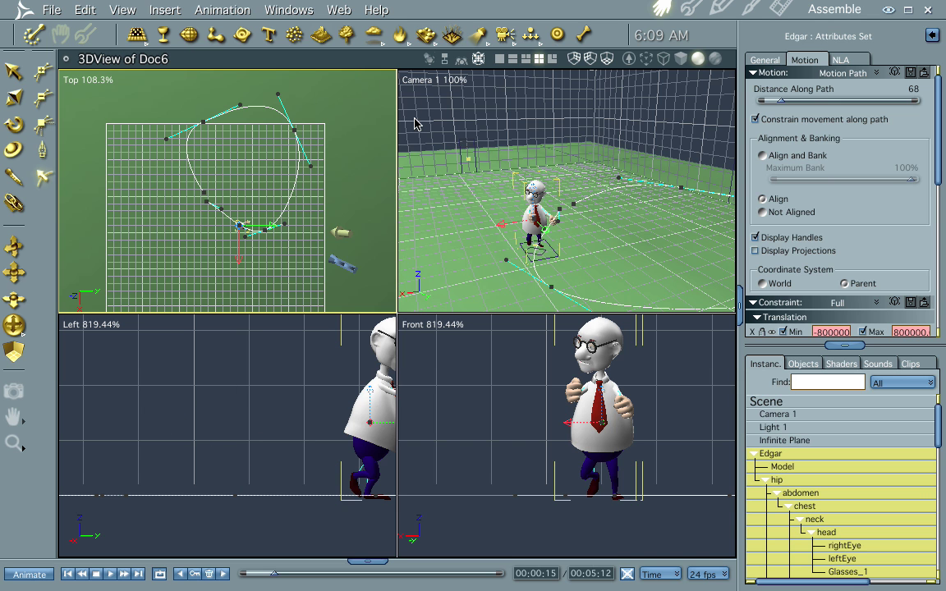
{"action": "left_click", "coordinate": [491, 178]}
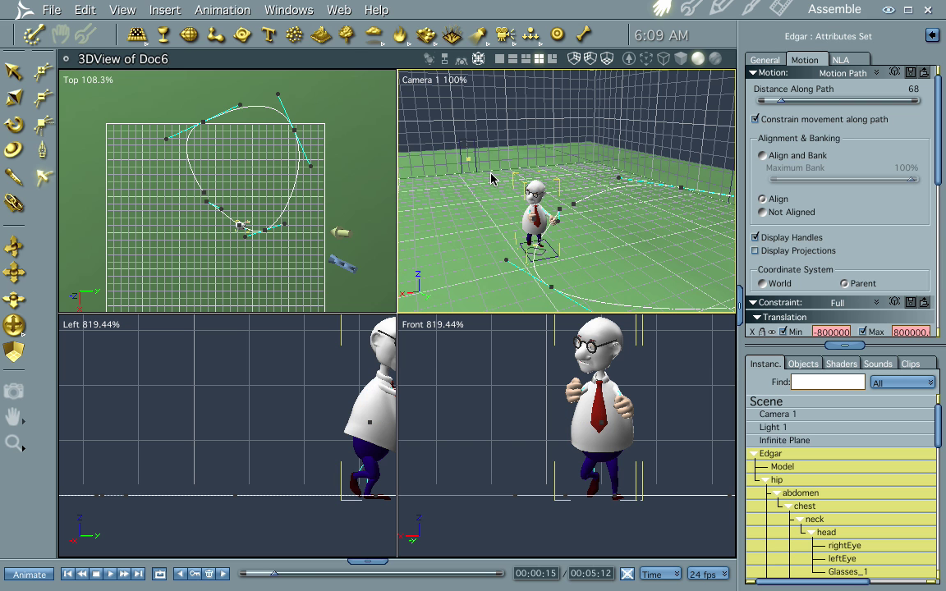
{"action": "key", "text": "ctrl+1"}
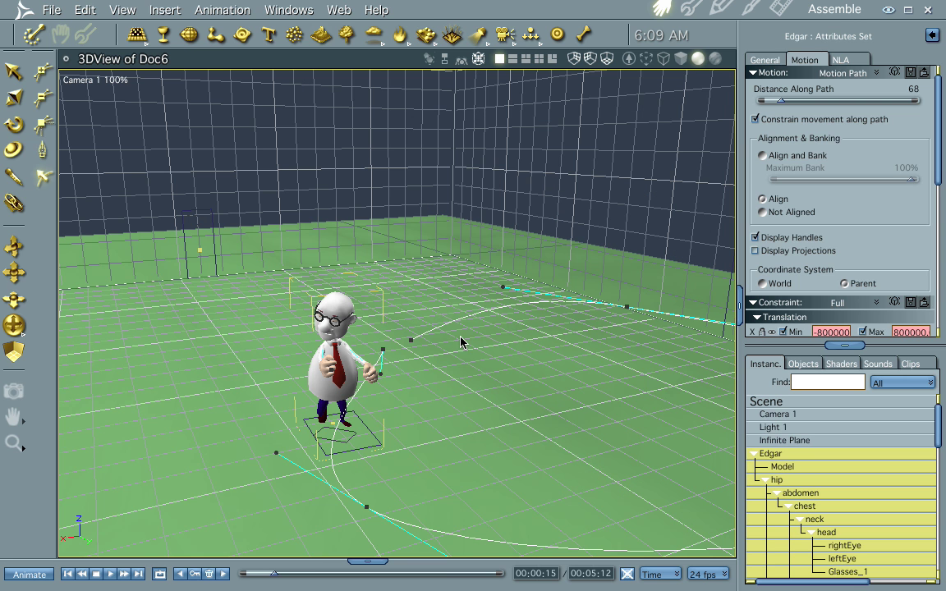
{"action": "left_click_drag", "start_coordinate": [528, 353], "coordinate": [522, 370]}
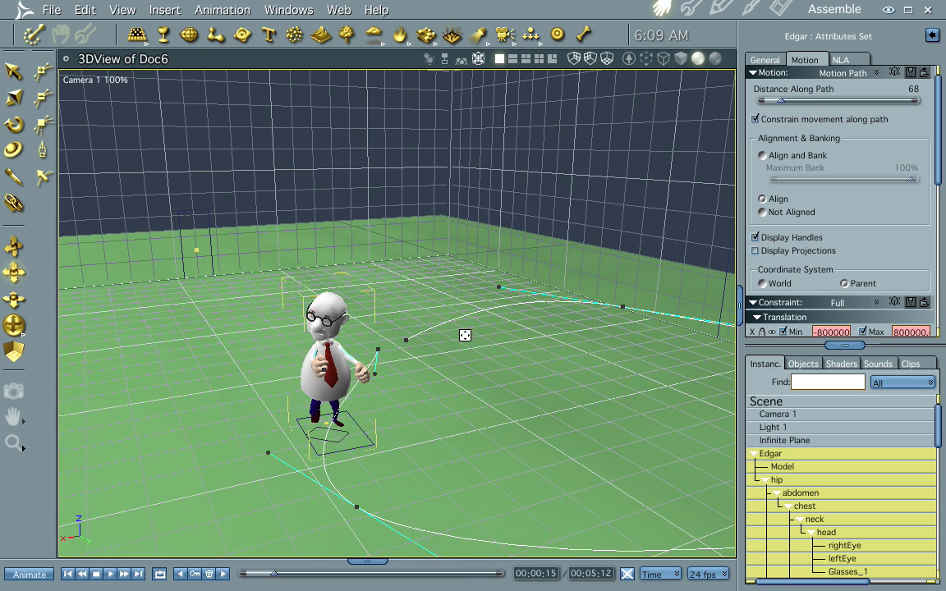
{"action": "left_click_drag", "start_coordinate": [465, 336], "coordinate": [441, 332]}
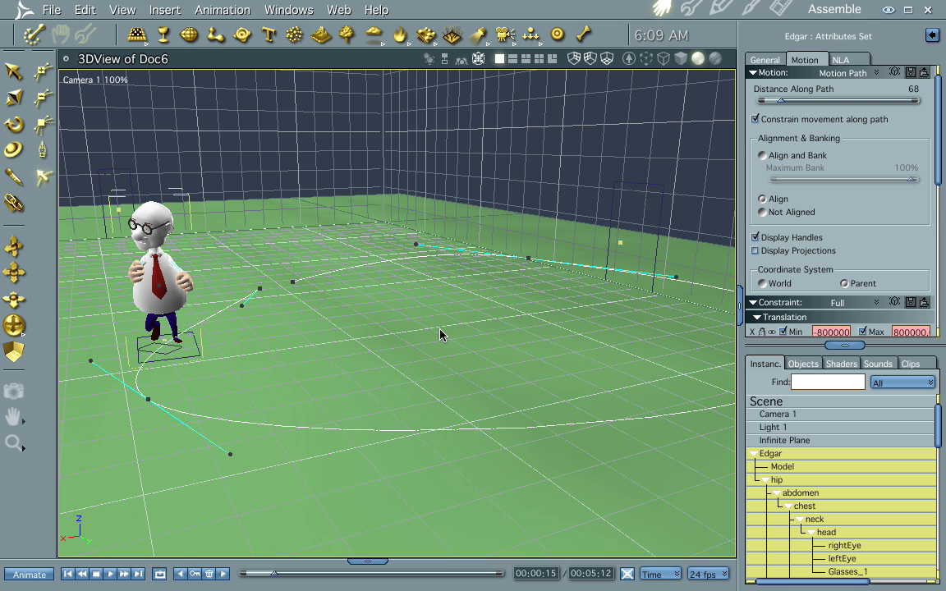
{"action": "key", "text": "ctrl+r"}
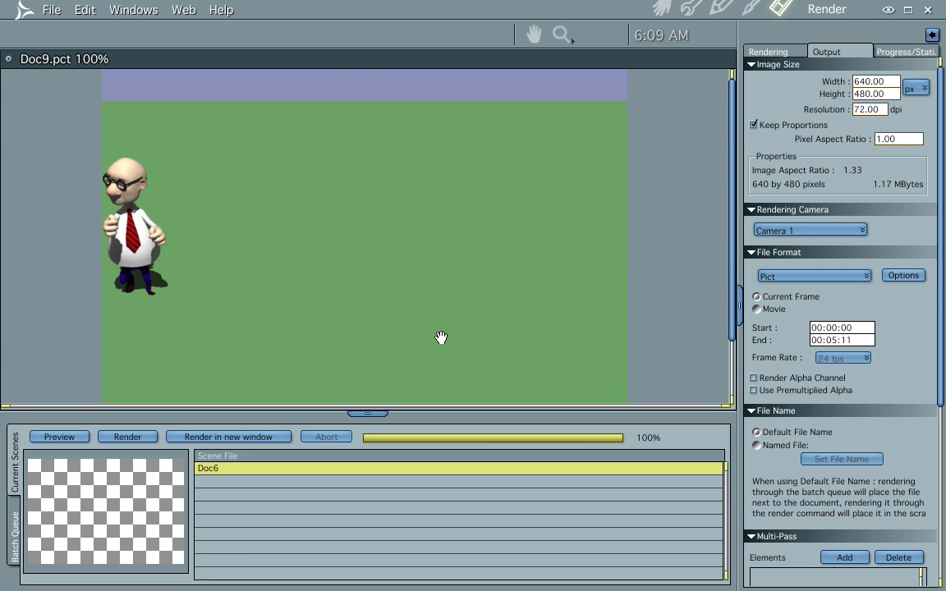
- Set the renderer to Draft with the Gouraud rendering mode and test-render the current frame
{"action": "left_click", "coordinate": [662, 9]}
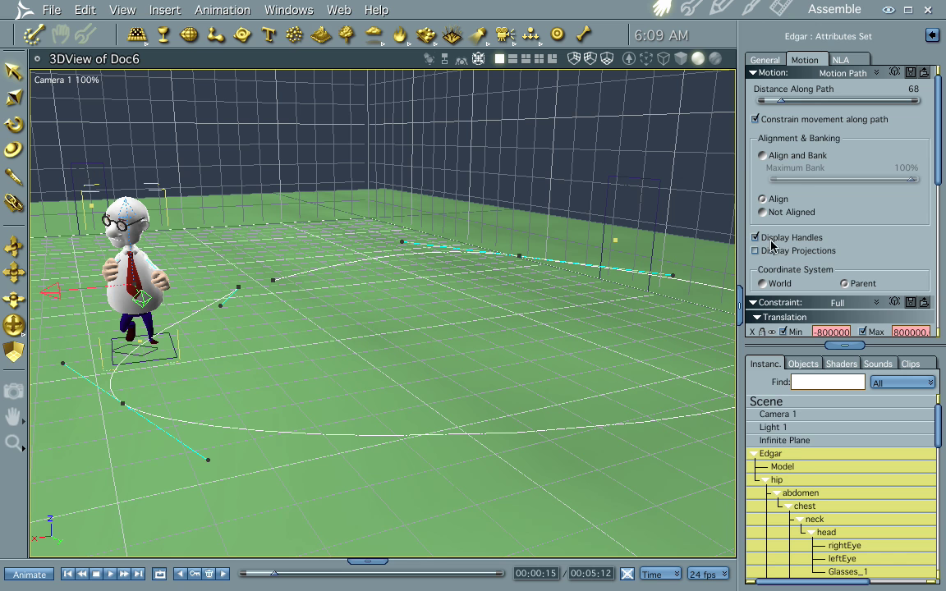
{"action": "left_click", "coordinate": [780, 9]}
{"action": "left_click", "coordinate": [773, 51]}
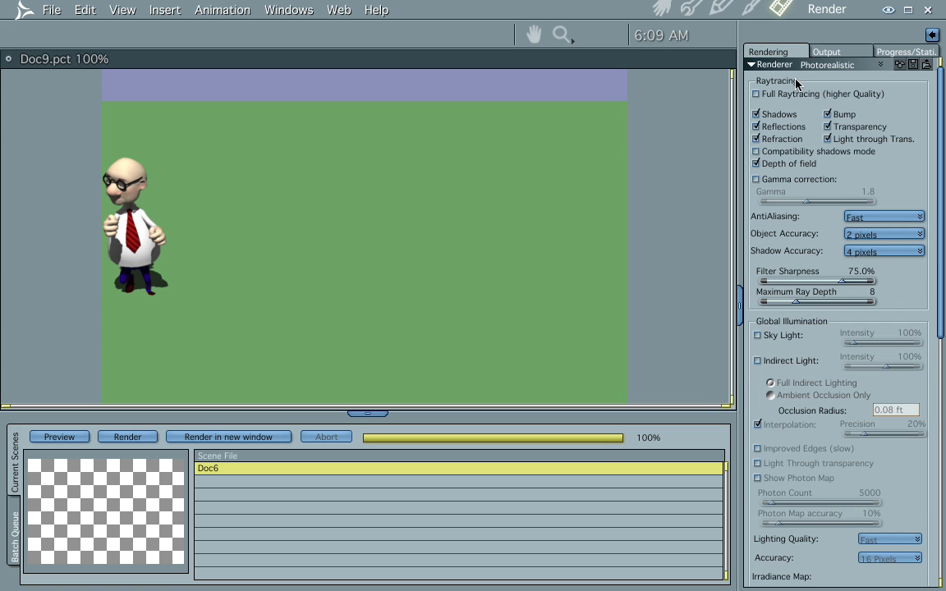
{"action": "left_click", "coordinate": [879, 66]}
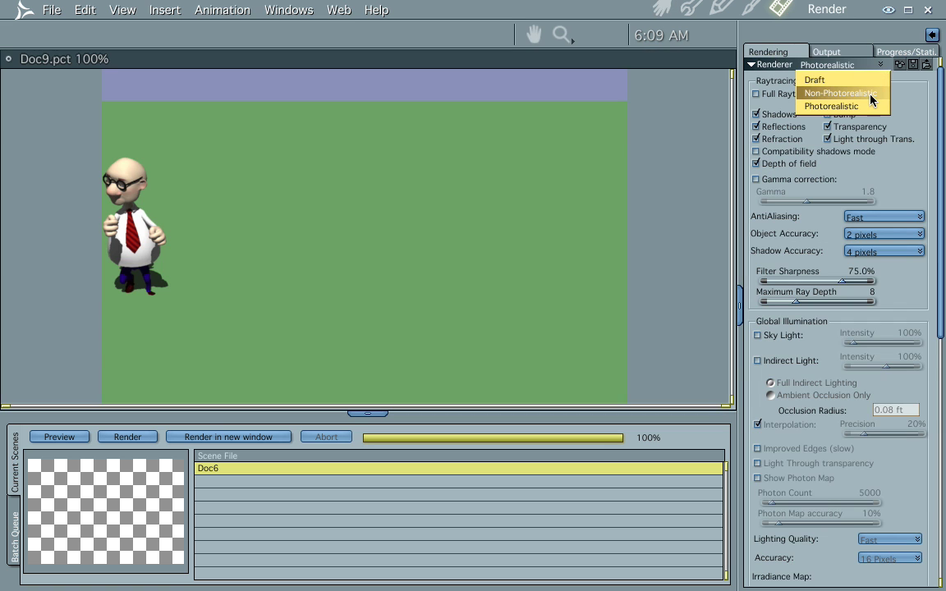
{"action": "left_click", "coordinate": [866, 82]}
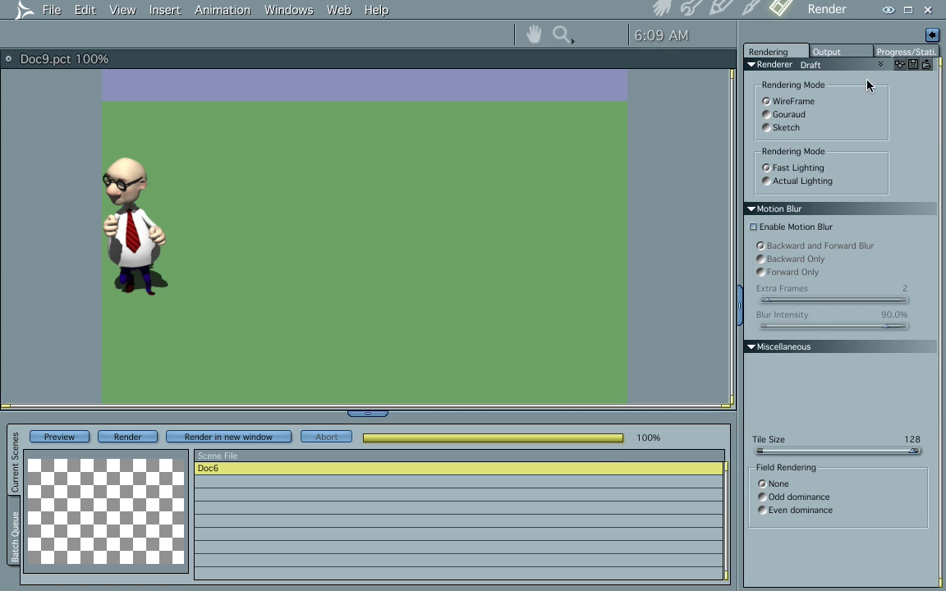
{"action": "left_click", "coordinate": [772, 115]}
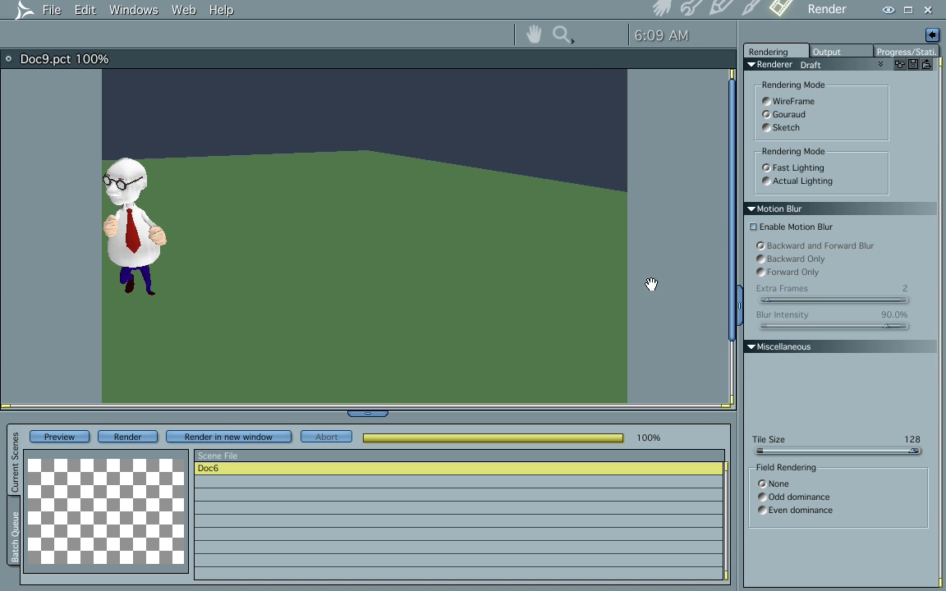
- Set the render output to Movie in QuickTime format and start rendering the whole animation
{"action": "left_click", "coordinate": [662, 11]}
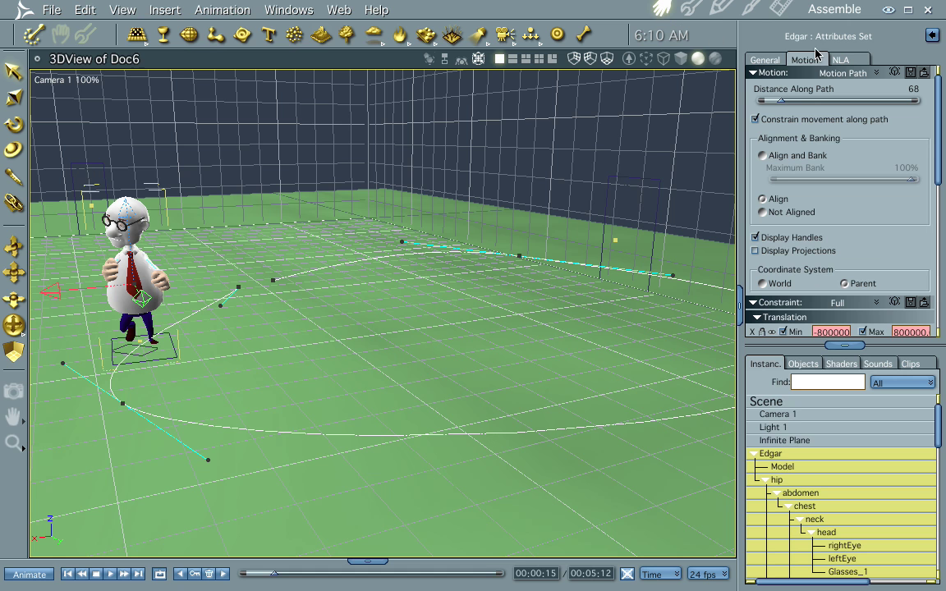
{"action": "left_click", "coordinate": [782, 17]}
{"action": "left_click", "coordinate": [846, 53]}
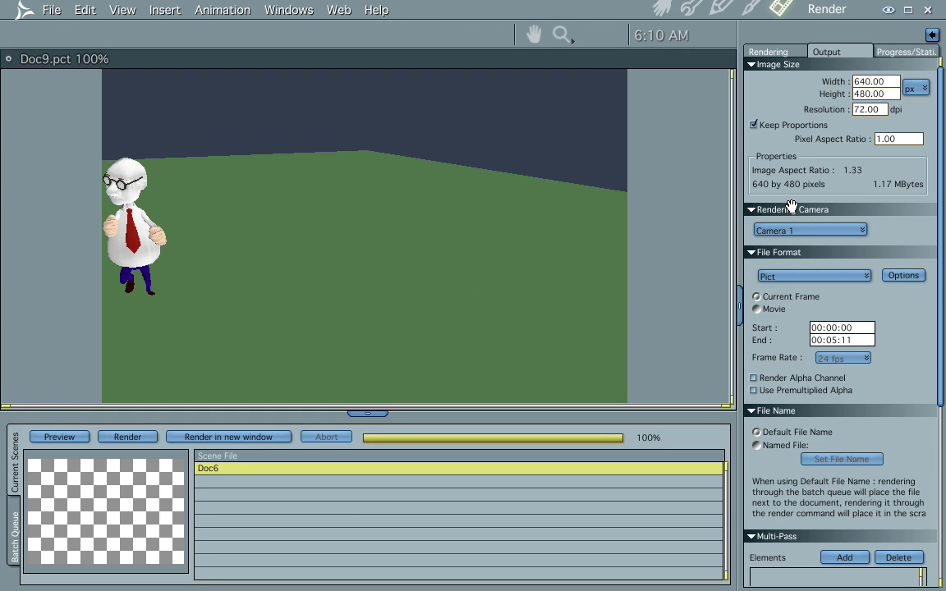
{"action": "left_click", "coordinate": [758, 310]}
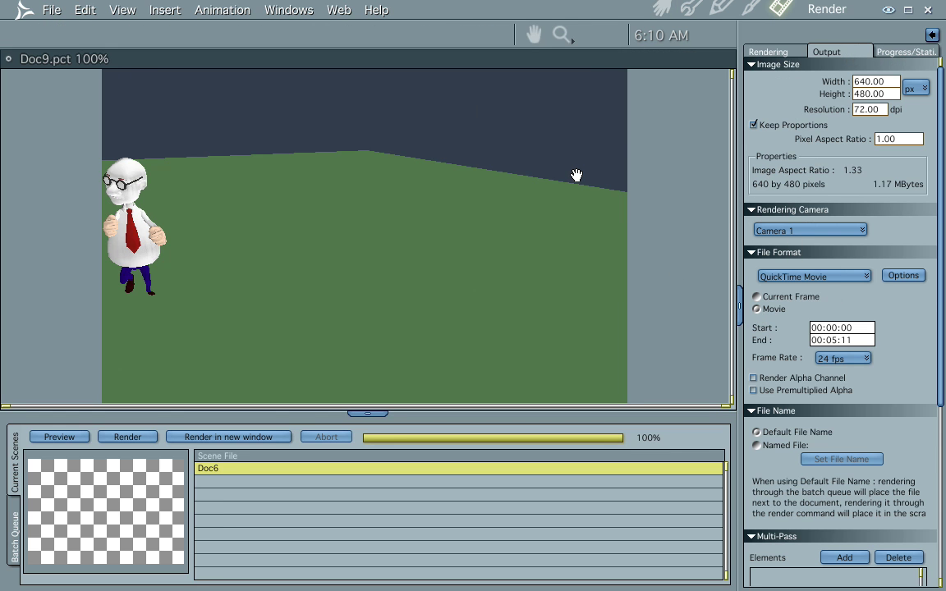
{"action": "key", "text": "ctrl+r"}
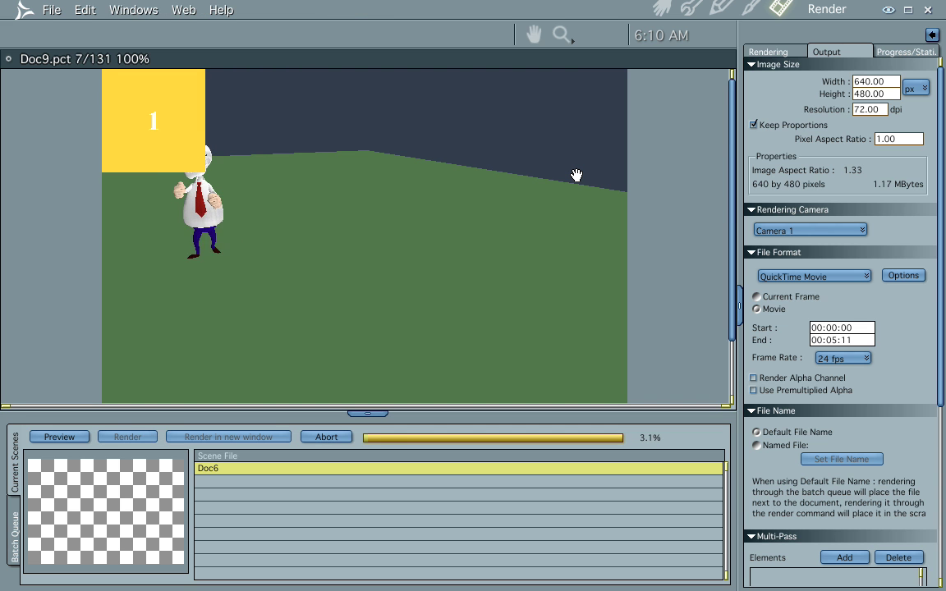